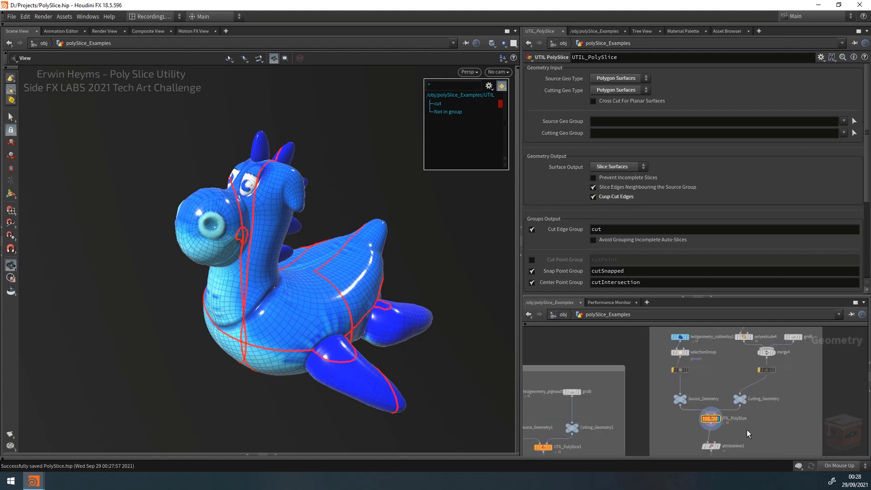
Display the explodedview1 node to inspect the separated pieces of the sliced rubber toy.
{"action": "middle_click_drag", "start_coordinate": [748, 431], "coordinate": [714, 342]}
{"action": "scroll", "coordinate": [681, 405], "scroll_direction": "up", "scroll_amount": 5}
{"action": "left_click", "coordinate": [678, 400]}
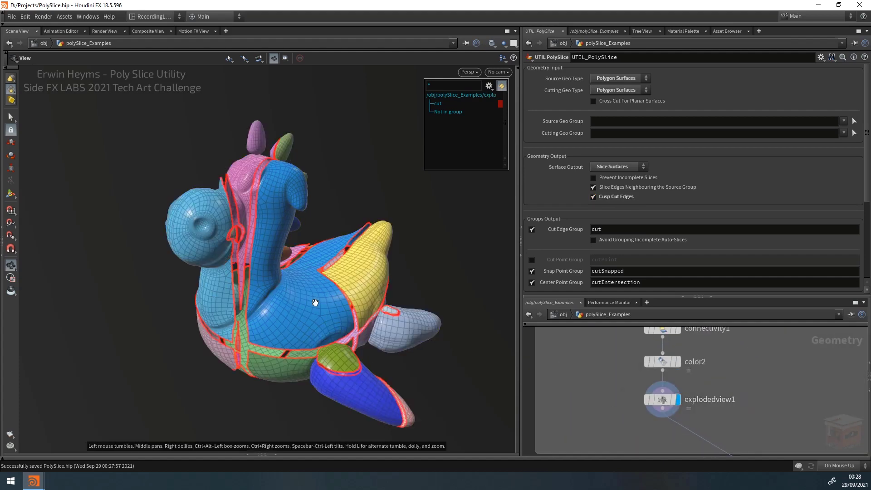
{"action": "left_click_drag", "start_coordinate": [315, 301], "coordinate": [286, 277]}
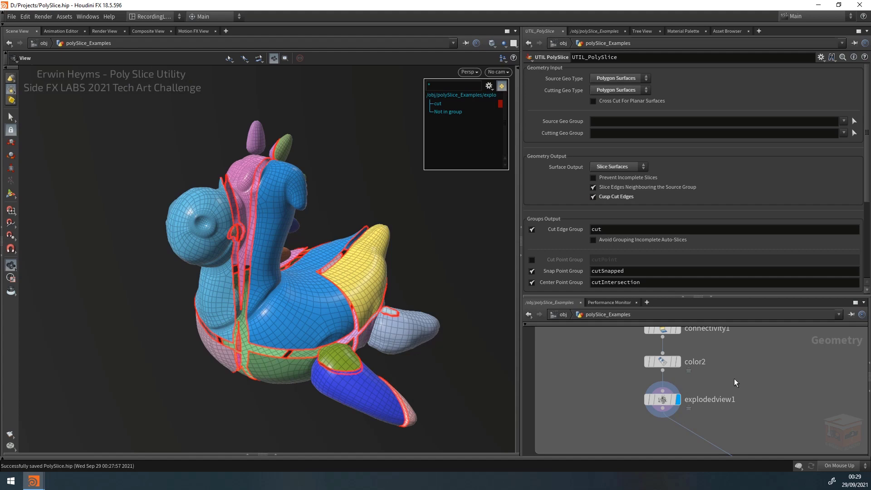
{"action": "scroll", "coordinate": [734, 378], "scroll_direction": "down", "scroll_amount": 5}
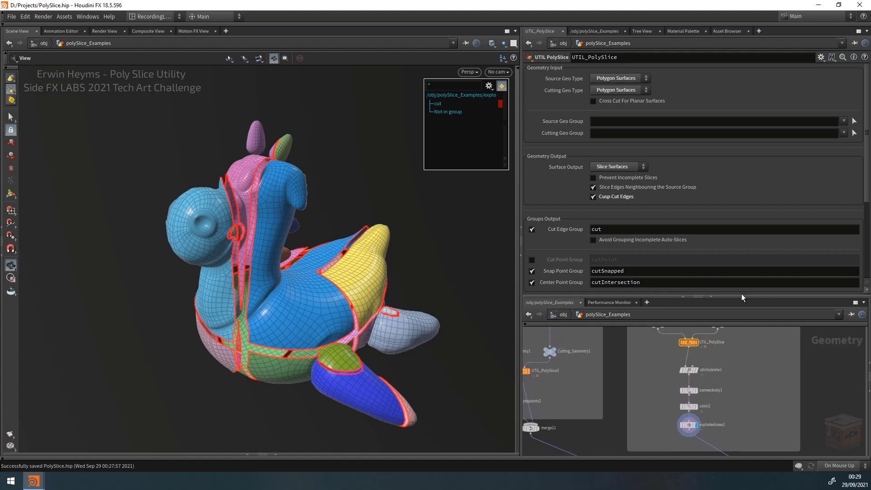
Review the PolySlice parameters at full height, including the available Cutting Geo Type and Source Geo Type options.
{"action": "left_click", "coordinate": [711, 297]}
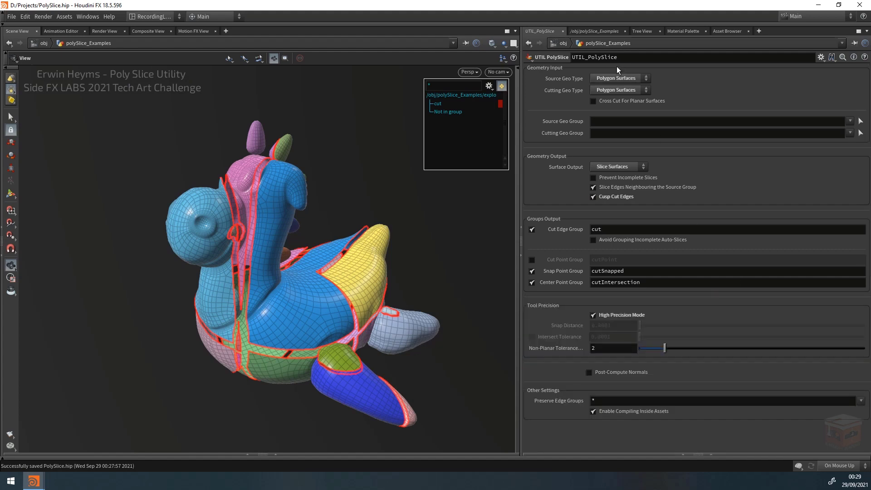
{"action": "left_click", "coordinate": [629, 90]}
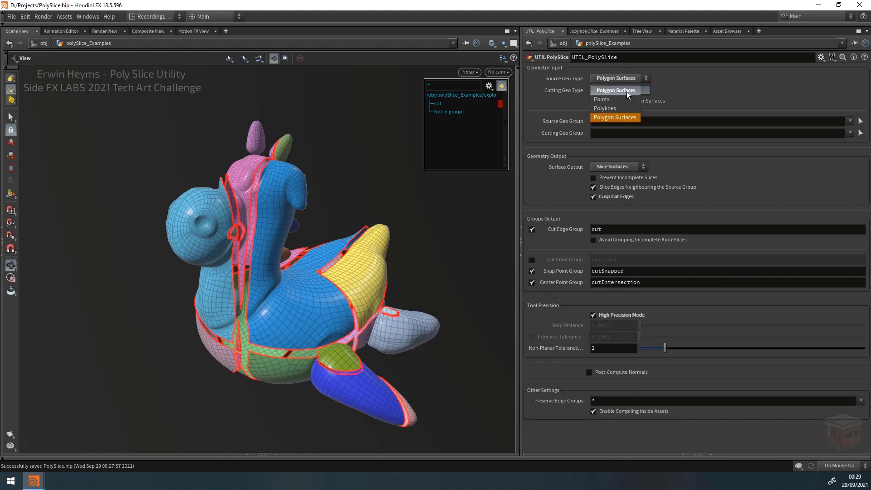
{"action": "left_click", "coordinate": [625, 119]}
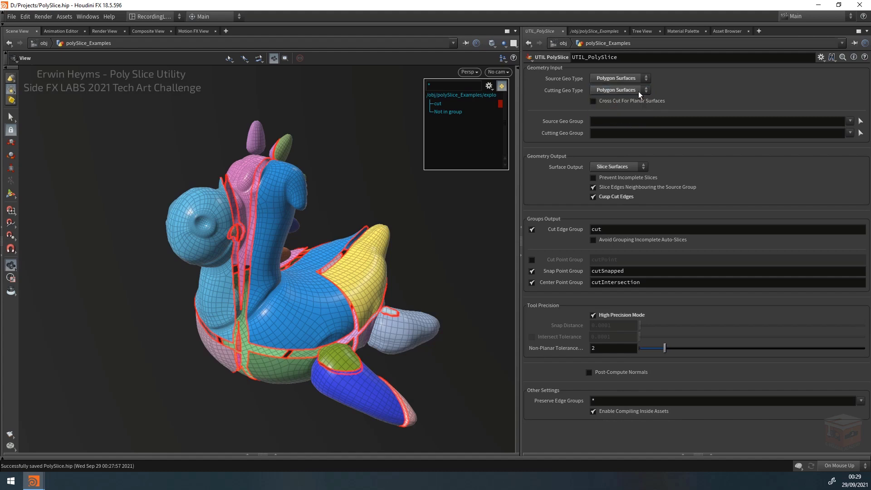
{"action": "left_click", "coordinate": [640, 78]}
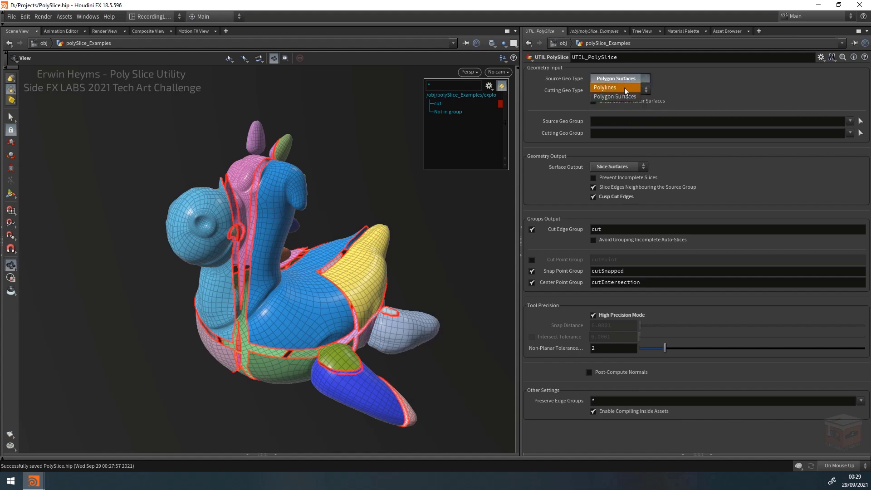
{"action": "left_click", "coordinate": [630, 79]}
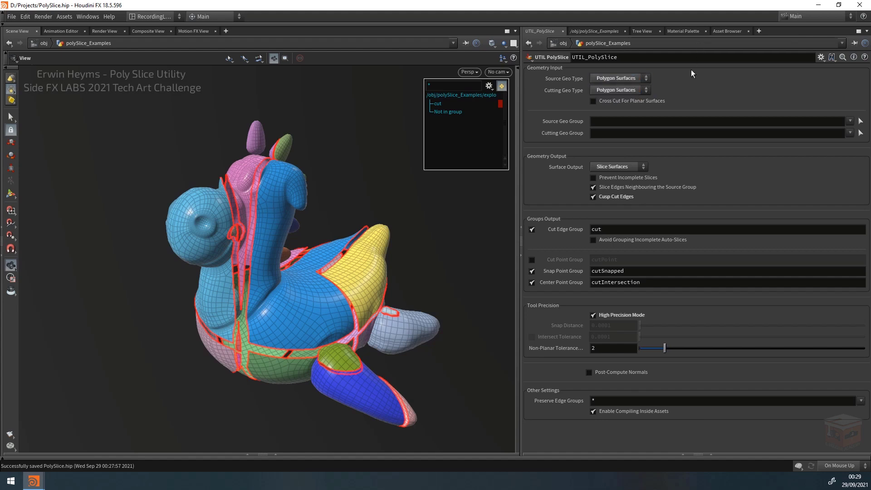
{"action": "left_click", "coordinate": [682, 454]}
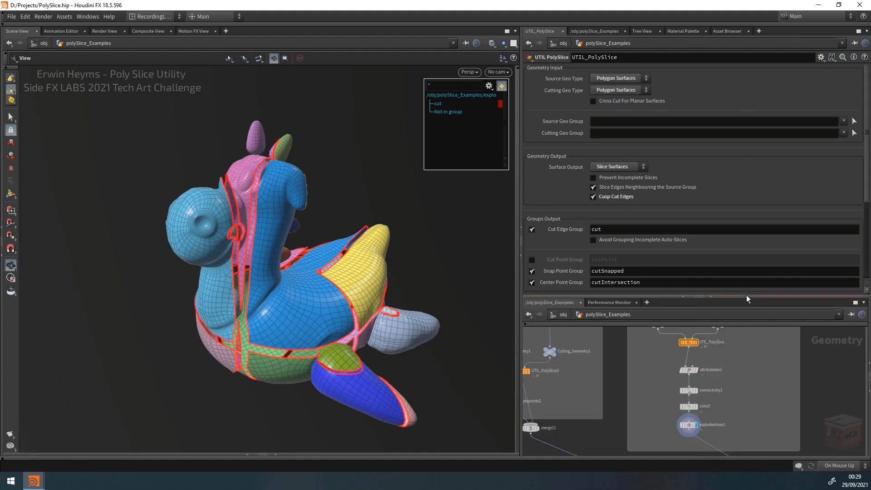
Enlarge the network area, leave the polySlice_Examples network and enter the Examples geometry network.
{"action": "left_click_drag", "start_coordinate": [746, 297], "coordinate": [737, 190]}
{"action": "scroll", "coordinate": [755, 322], "scroll_direction": "down", "scroll_amount": 3}
{"action": "scroll", "coordinate": [755, 322], "scroll_direction": "down", "scroll_amount": 3}
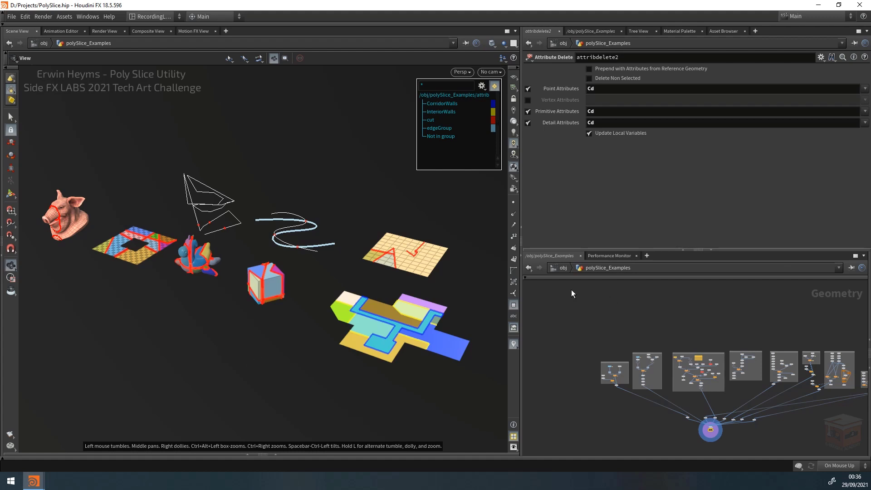
{"action": "left_click", "coordinate": [562, 271]}
{"action": "double_click", "coordinate": [569, 349]}
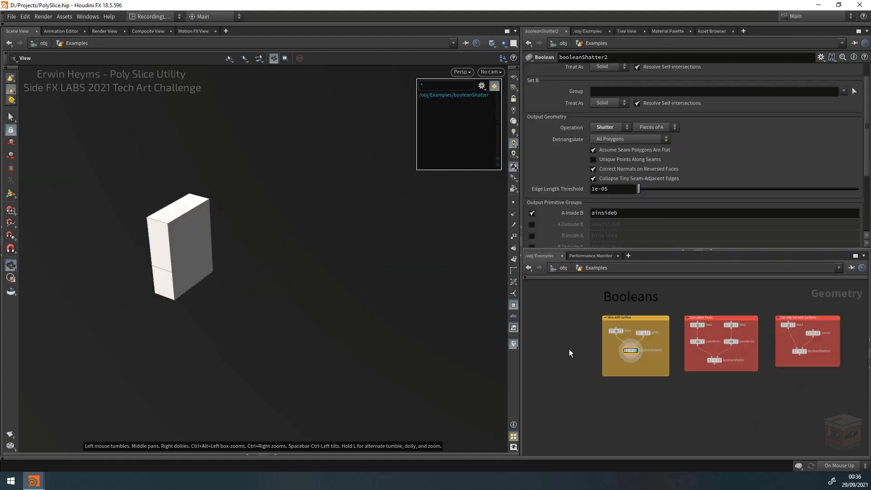
{"action": "scroll", "coordinate": [654, 408], "scroll_direction": "down", "scroll_amount": 5}
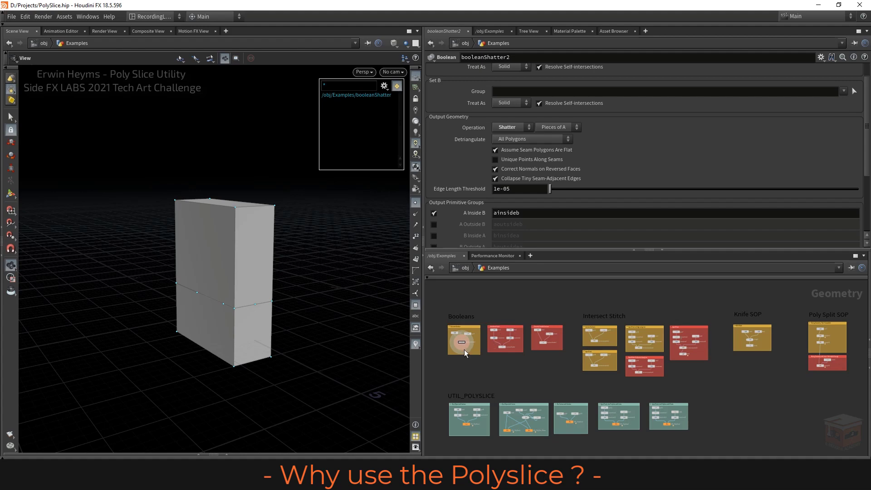
Display the uncut box4 source geometry in the Slice with Surface boolean example and view it from another angle.
{"action": "scroll", "coordinate": [457, 347], "scroll_direction": "up", "scroll_amount": 5}
{"action": "middle_click_drag", "start_coordinate": [502, 378], "coordinate": [538, 406]}
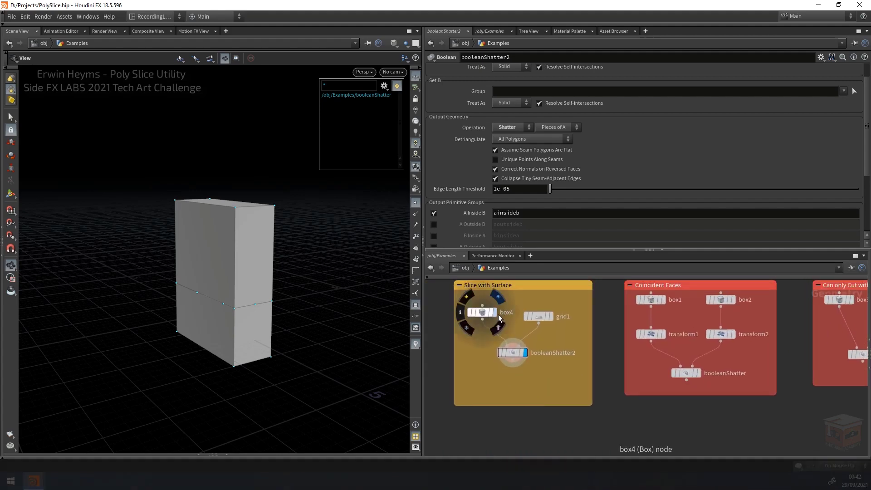
{"action": "left_click", "coordinate": [494, 312]}
{"action": "left_click_drag", "start_coordinate": [224, 278], "coordinate": [223, 270]}
{"action": "left_click_drag", "start_coordinate": [301, 279], "coordinate": [300, 294]}
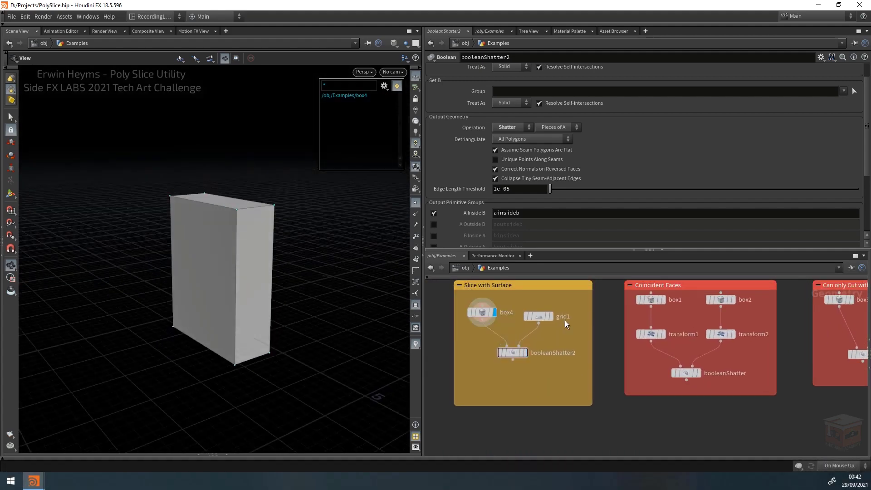
Display booleanShatter2 and examine the internal cut in wireframe, returning to shaded mode.
{"action": "left_click", "coordinate": [524, 352]}
{"action": "left_click_drag", "start_coordinate": [234, 288], "coordinate": [237, 292]}
{"action": "key", "text": "w"}
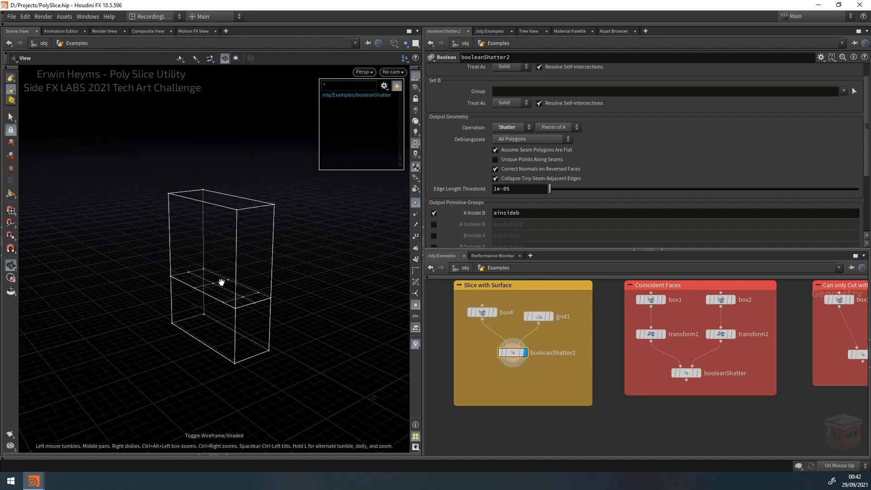
{"action": "right_click_drag", "start_coordinate": [222, 282], "coordinate": [174, 288]}
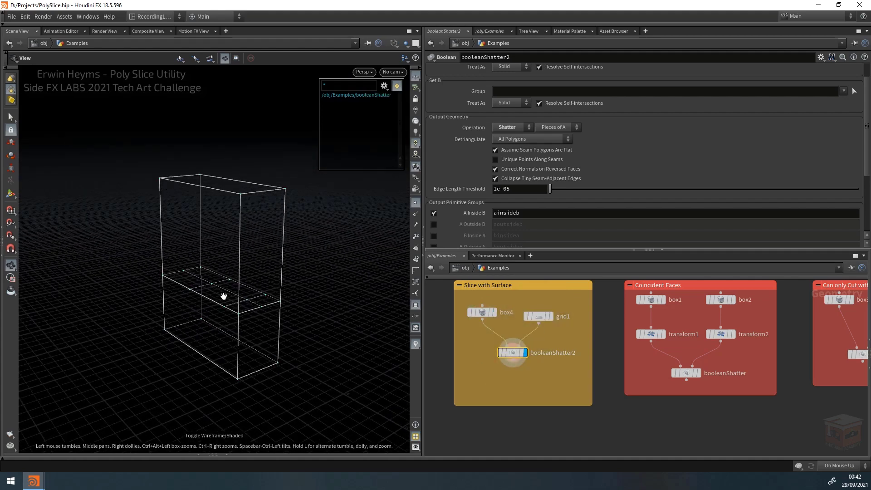
{"action": "scroll", "coordinate": [680, 426], "scroll_direction": "down", "scroll_amount": 3}
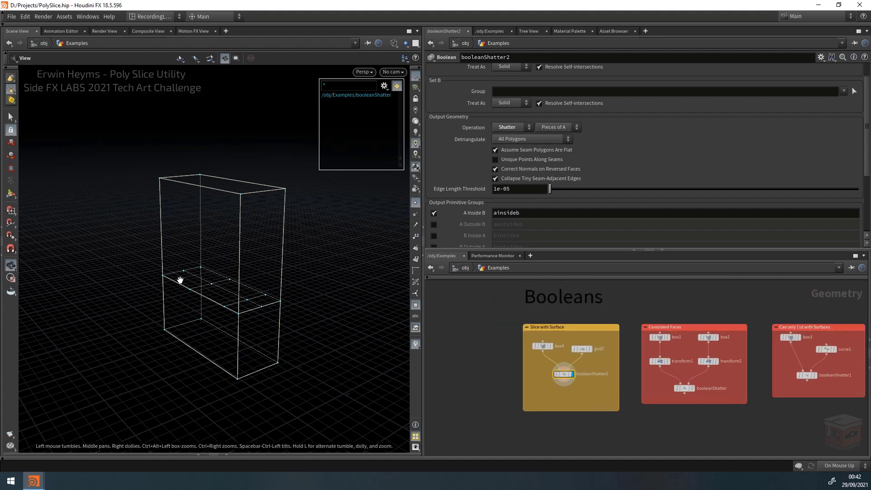
{"action": "key", "text": "w"}
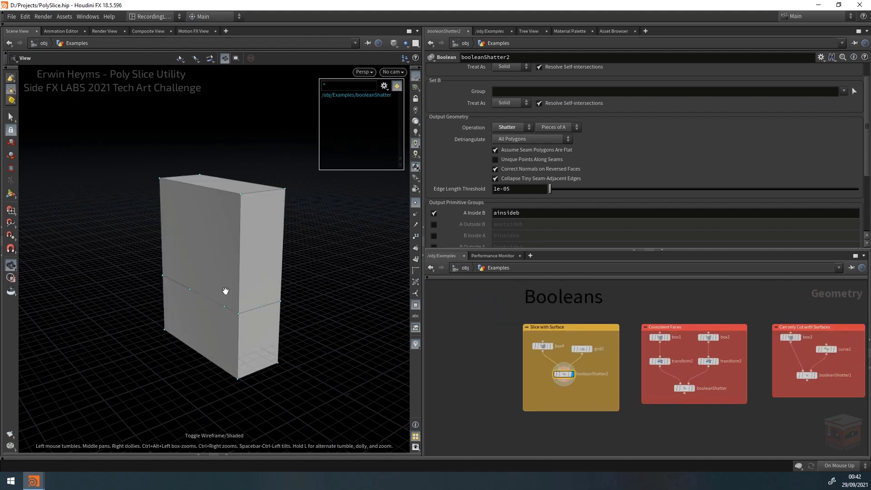
Display intersectionstitch1 in the Intersect Surfaces example and examine the stitched grids from several angles.
{"action": "scroll", "coordinate": [661, 416], "scroll_direction": "down", "scroll_amount": 3}
{"action": "middle_click_drag", "start_coordinate": [660, 416], "coordinate": [429, 386]}
{"action": "scroll", "coordinate": [680, 340], "scroll_direction": "up", "scroll_amount": 3}
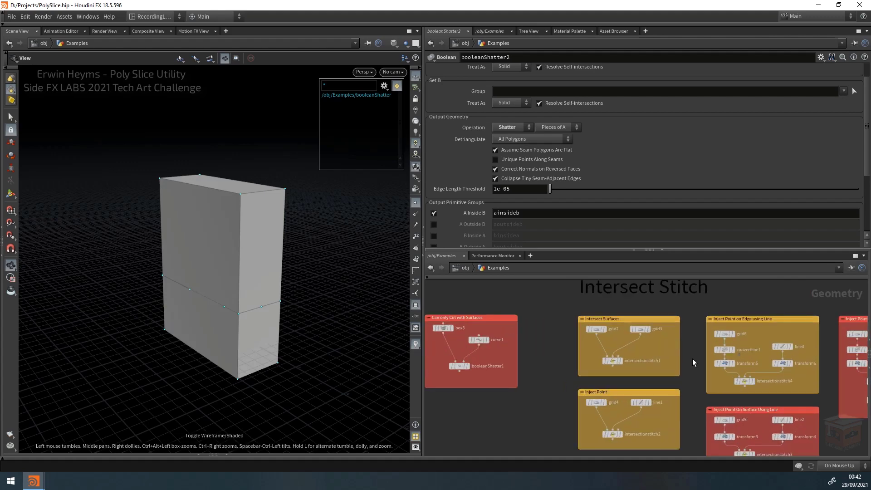
{"action": "middle_click_drag", "start_coordinate": [693, 361], "coordinate": [670, 356]}
{"action": "scroll", "coordinate": [597, 353], "scroll_direction": "up", "scroll_amount": 3}
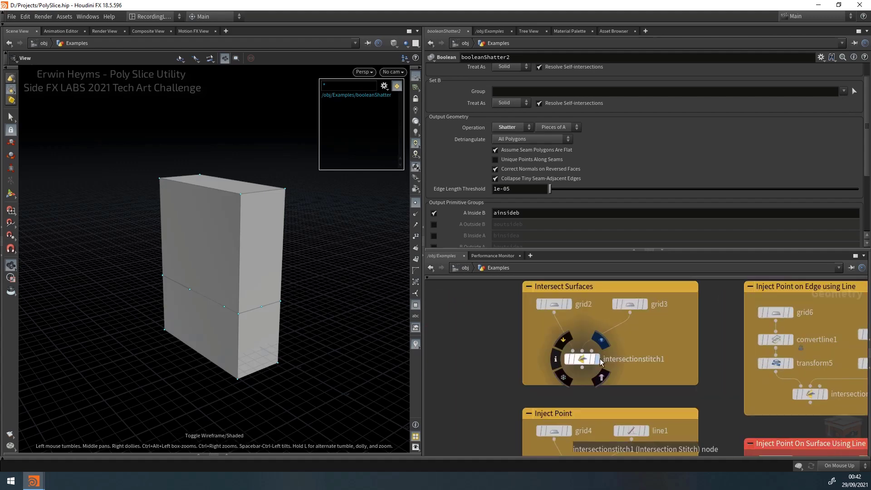
{"action": "left_click", "coordinate": [598, 357]}
{"action": "left_click", "coordinate": [582, 361]}
{"action": "scroll", "coordinate": [309, 286], "scroll_direction": "down", "scroll_amount": 3}
{"action": "left_click_drag", "start_coordinate": [325, 285], "coordinate": [242, 246]}
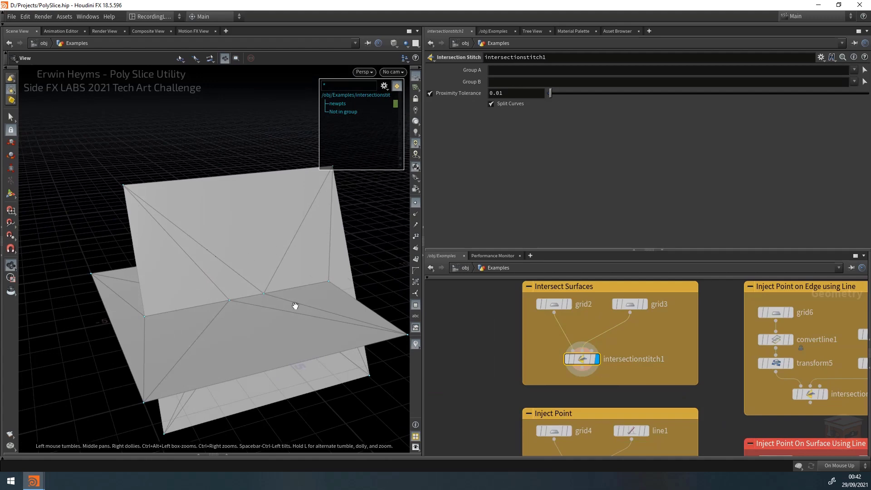
{"action": "left_click_drag", "start_coordinate": [295, 305], "coordinate": [237, 251]}
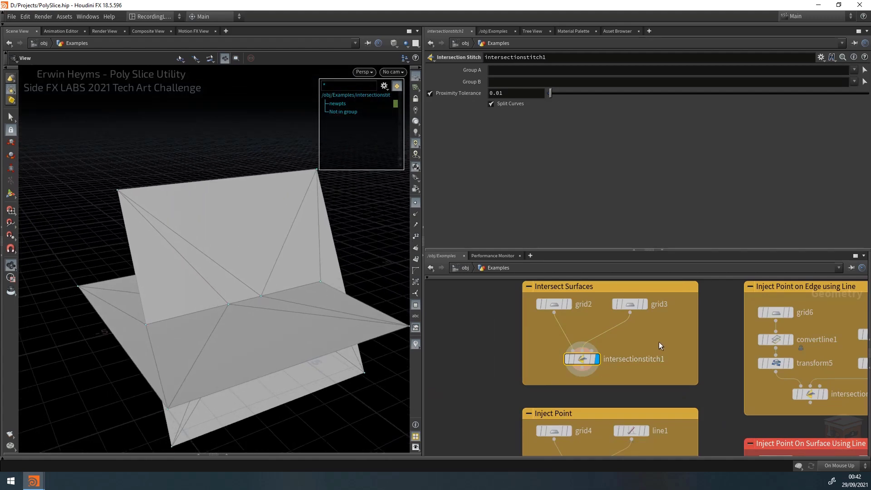
Display intersectionstitch2 in the Inject Point example and examine the point injected into the grid.
{"action": "middle_click_drag", "start_coordinate": [659, 341], "coordinate": [639, 259]}
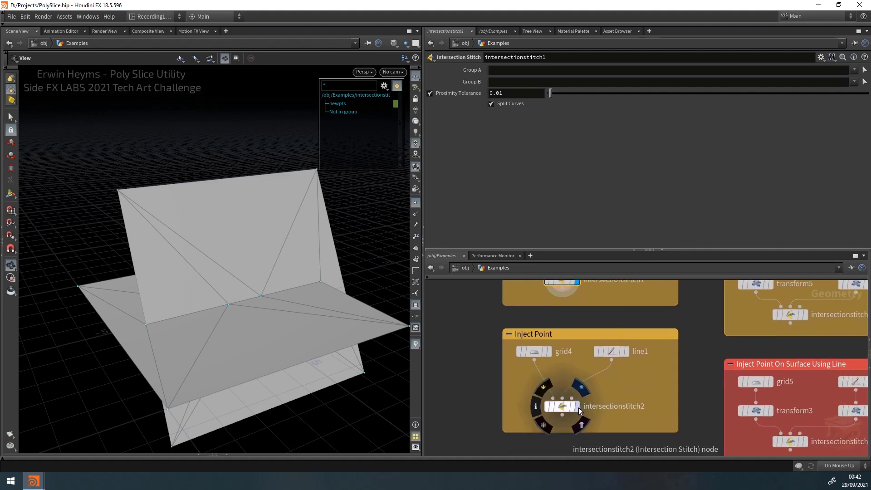
{"action": "left_click", "coordinate": [578, 410]}
{"action": "left_click_drag", "start_coordinate": [210, 293], "coordinate": [255, 290]}
{"action": "scroll", "coordinate": [547, 384], "scroll_direction": "down", "scroll_amount": 3}
{"action": "middle_click_drag", "start_coordinate": [581, 382], "coordinate": [544, 391]}
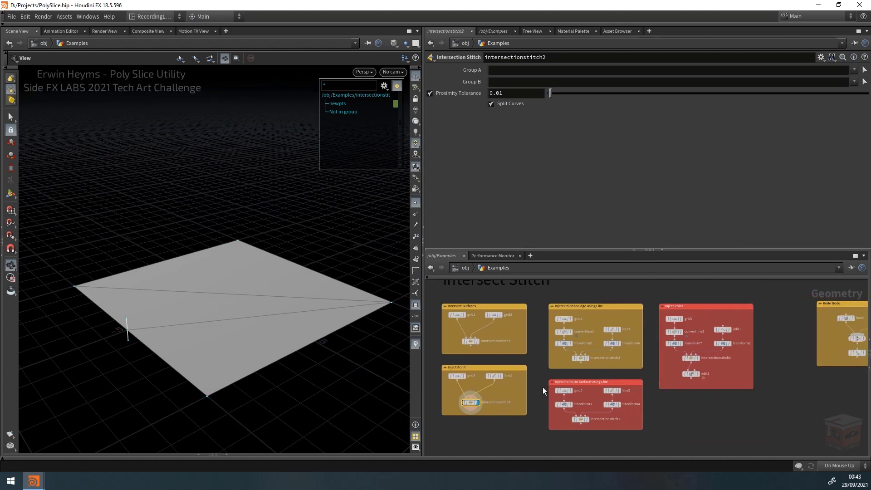
Display and select intersectionstitch4 in the Inject Point on Edge using Line example.
{"action": "scroll", "coordinate": [610, 370], "scroll_direction": "up", "scroll_amount": 3}
{"action": "left_click", "coordinate": [590, 358]}
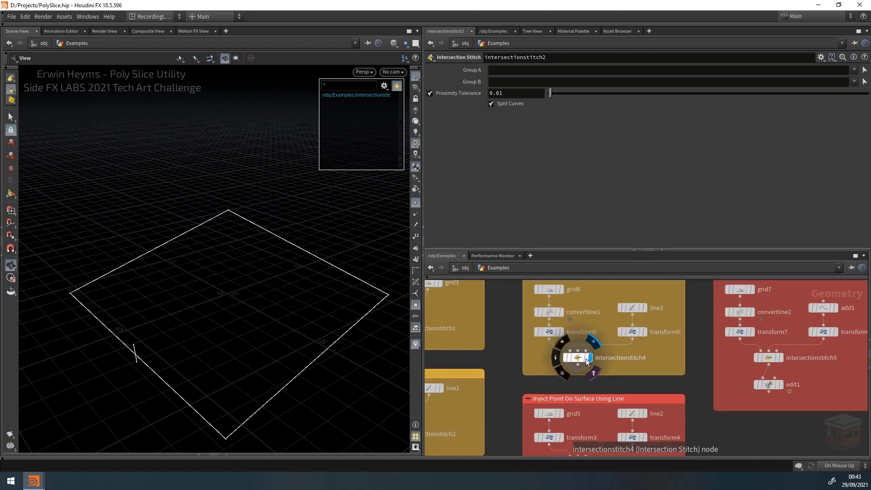
{"action": "left_click", "coordinate": [569, 362]}
{"action": "scroll", "coordinate": [572, 362], "scroll_direction": "down", "scroll_amount": 5}
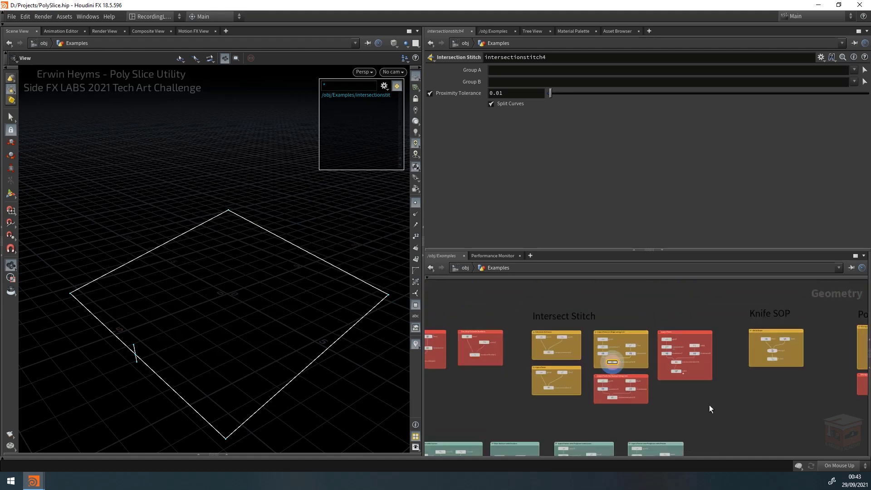
Display the output of the Knife Node example in the Knife SOP section.
{"action": "middle_click_drag", "start_coordinate": [712, 408], "coordinate": [679, 415]}
{"action": "middle_click_drag", "start_coordinate": [726, 403], "coordinate": [687, 402]}
{"action": "scroll", "coordinate": [685, 394], "scroll_direction": "up", "scroll_amount": 6}
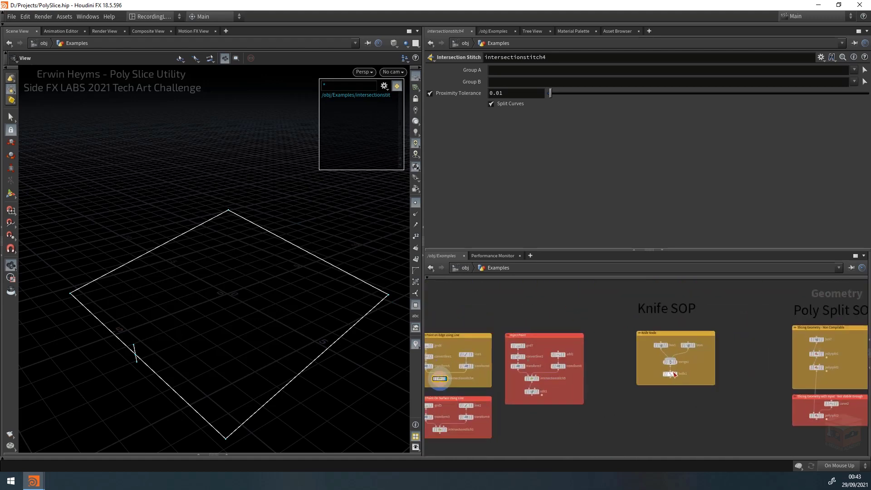
{"action": "left_click", "coordinate": [681, 381]}
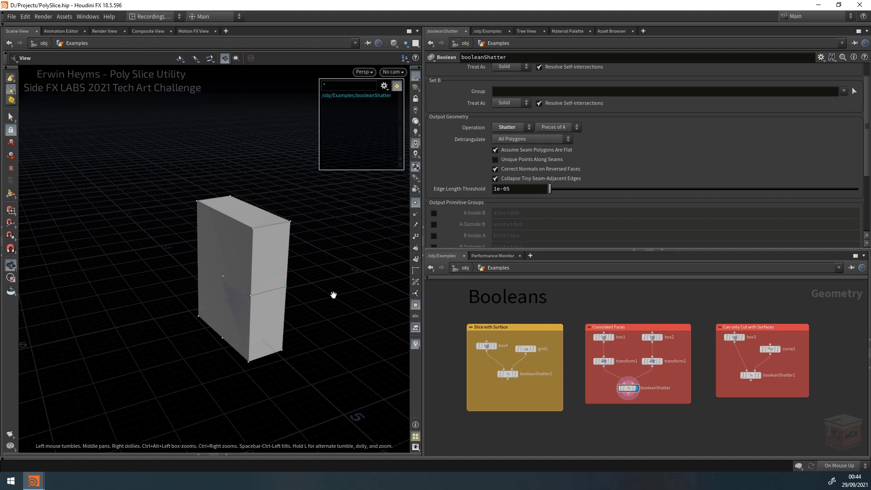
Examine the booleanShatter result of the Coincident Faces example from several sides.
{"action": "left_click_drag", "start_coordinate": [246, 308], "coordinate": [161, 286]}
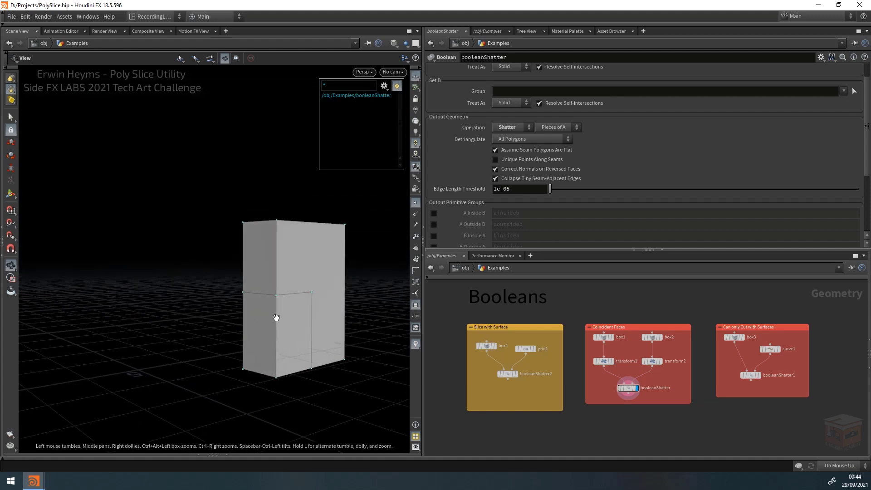
{"action": "left_click_drag", "start_coordinate": [276, 317], "coordinate": [357, 321]}
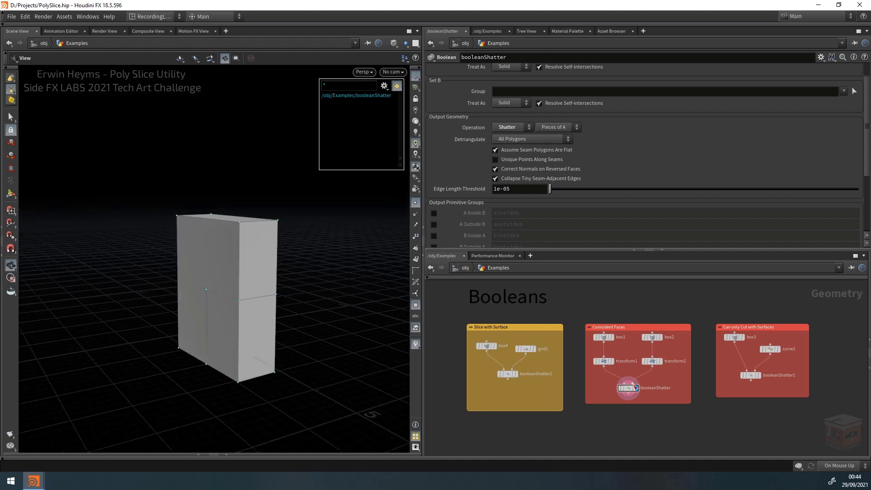
Display intersectionstitch3 in the Inject Point On Surface Using Line example and frame the whole grid.
{"action": "middle_click_drag", "start_coordinate": [740, 406], "coordinate": [611, 404]}
{"action": "right_click_drag", "start_coordinate": [611, 404], "coordinate": [624, 408]}
{"action": "middle_click_drag", "start_coordinate": [806, 433], "coordinate": [673, 409]}
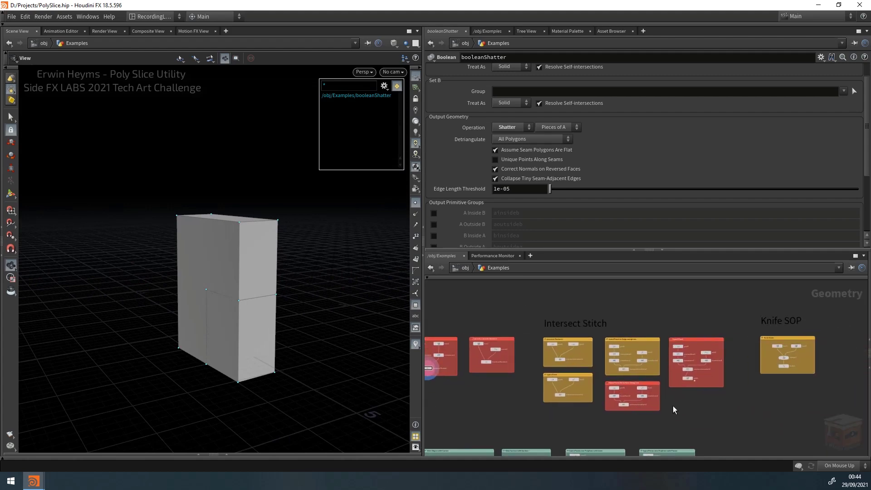
{"action": "right_click_drag", "start_coordinate": [621, 410], "coordinate": [645, 410]}
{"action": "left_click", "coordinate": [638, 396]}
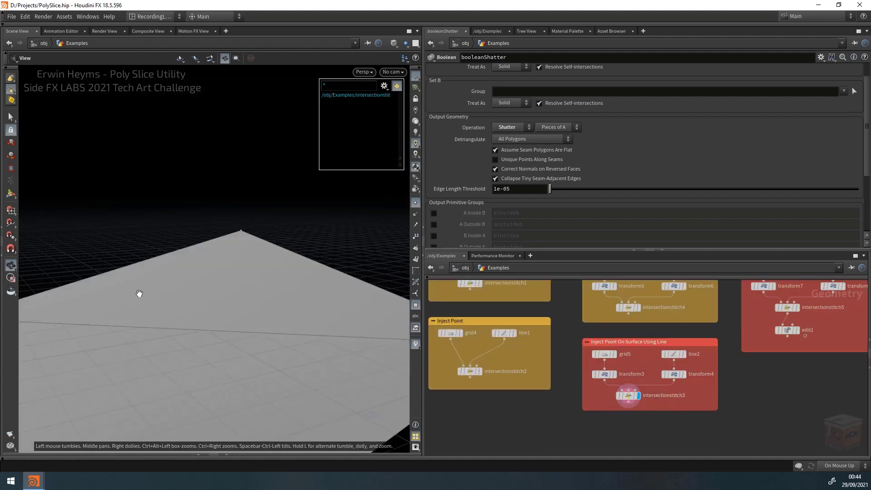
{"action": "key", "text": "space+h"}
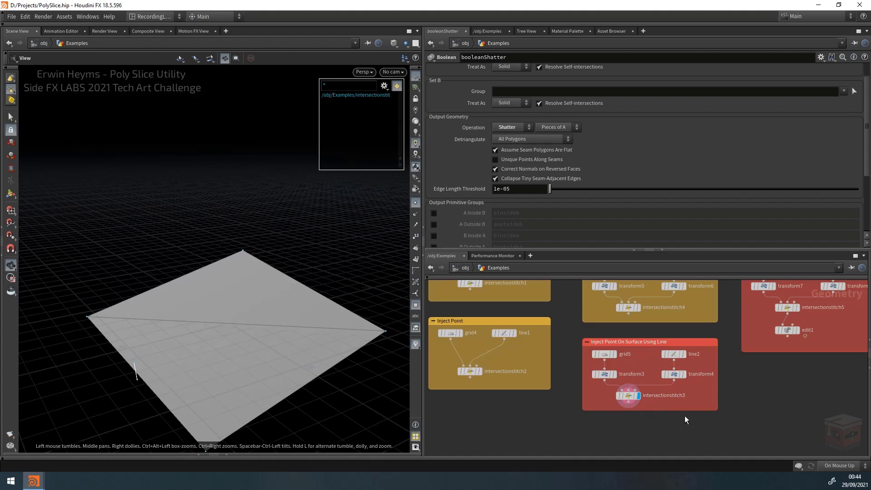
Switch the display back to intersectionstitch2 in the Inject Point example for comparison.
{"action": "scroll", "coordinate": [683, 418], "scroll_direction": "down", "scroll_amount": 1}
{"action": "middle_click_drag", "start_coordinate": [746, 385], "coordinate": [730, 413]}
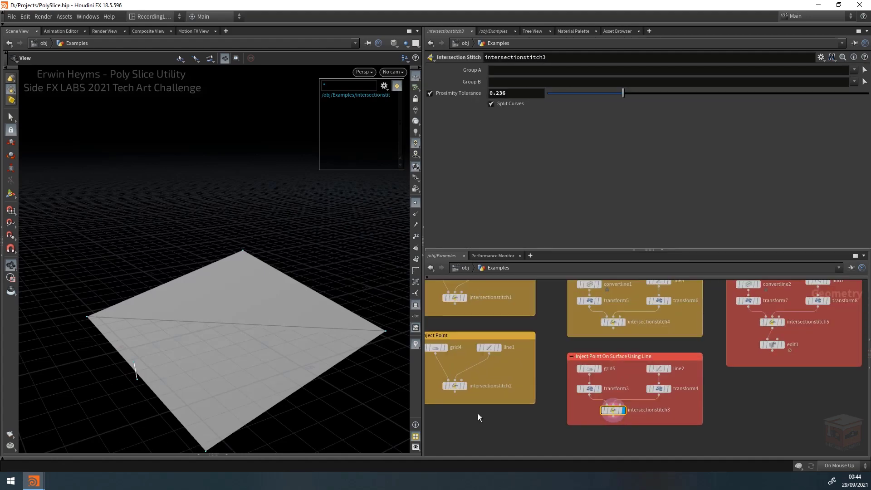
{"action": "left_click", "coordinate": [529, 387]}
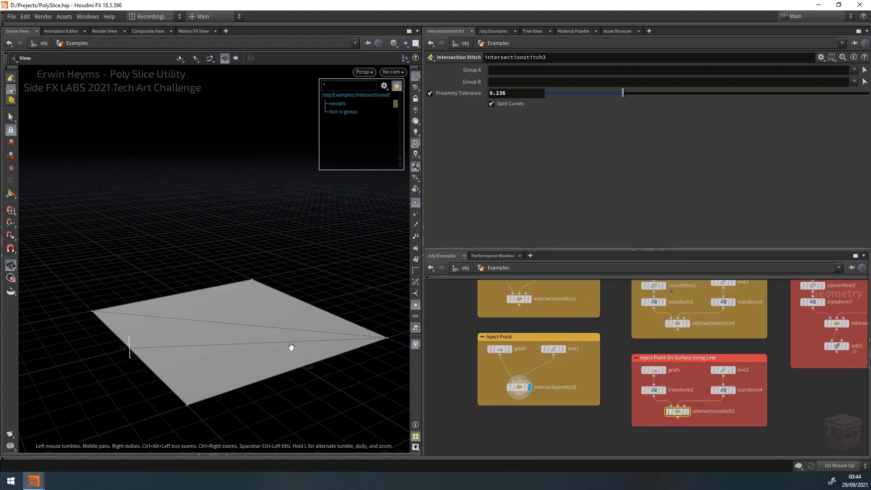
Display intersectionstitch3 in the Inject Point On Surface Using Line example and examine the grid around the line.
{"action": "left_click_drag", "start_coordinate": [291, 347], "coordinate": [173, 278]}
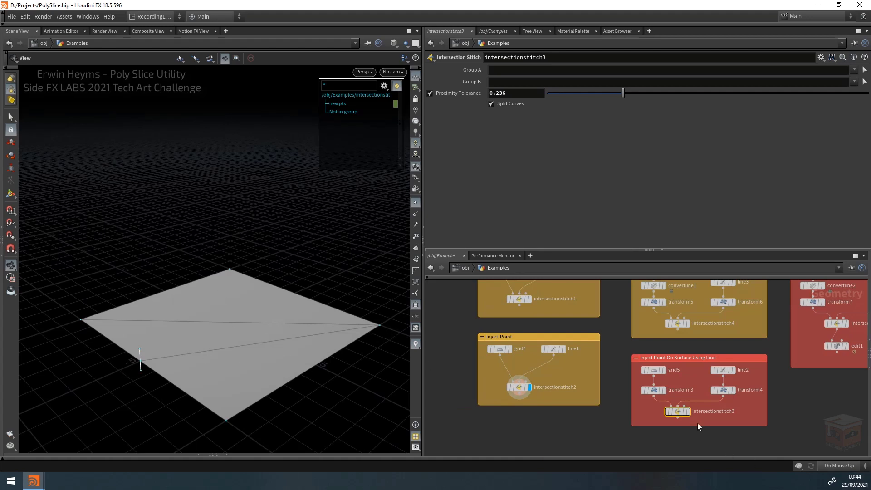
{"action": "scroll", "coordinate": [693, 421], "scroll_direction": "up", "scroll_amount": 2}
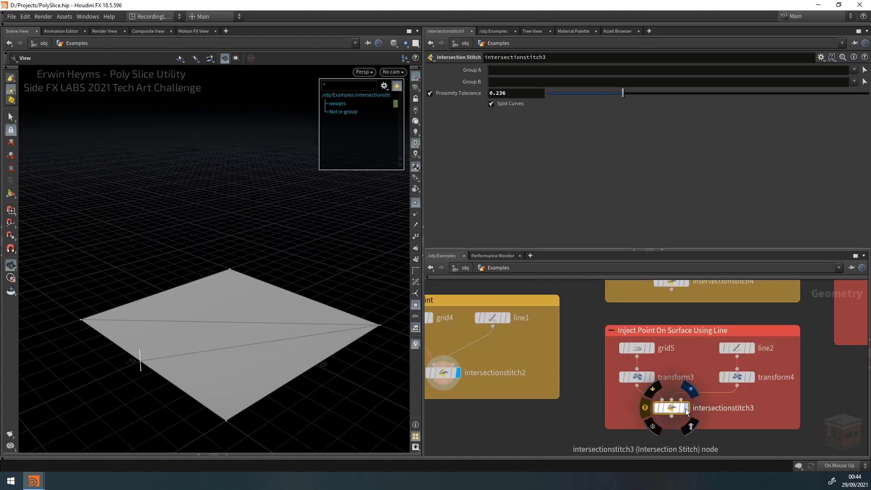
{"action": "left_click", "coordinate": [686, 408]}
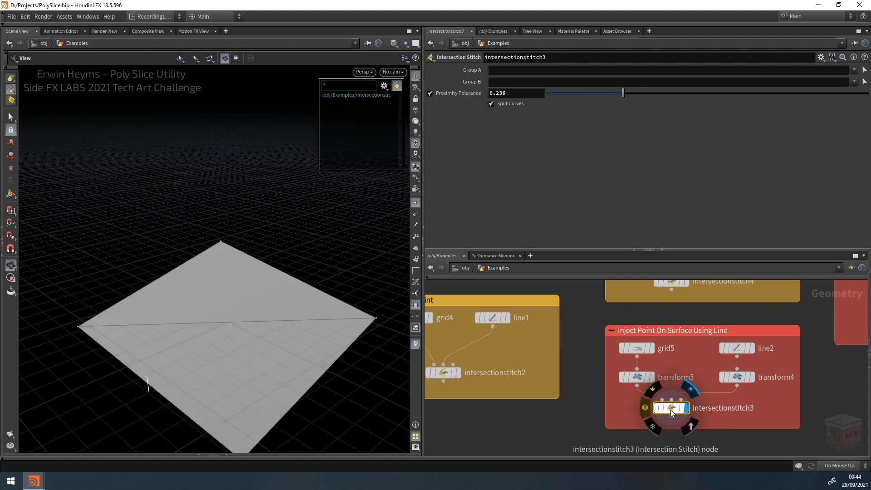
{"action": "scroll", "coordinate": [122, 352], "scroll_direction": "up", "scroll_amount": 3}
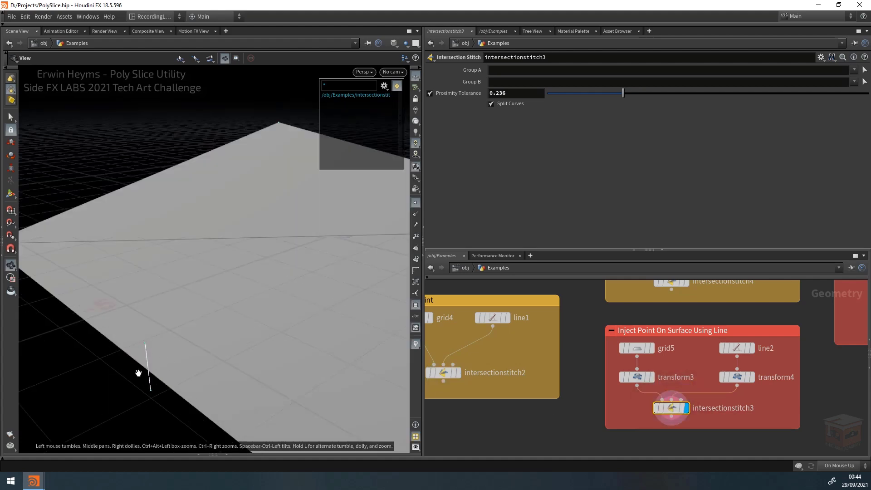
{"action": "scroll", "coordinate": [284, 324], "scroll_direction": "down", "scroll_amount": 5}
{"action": "scroll", "coordinate": [691, 379], "scroll_direction": "down", "scroll_amount": 5}
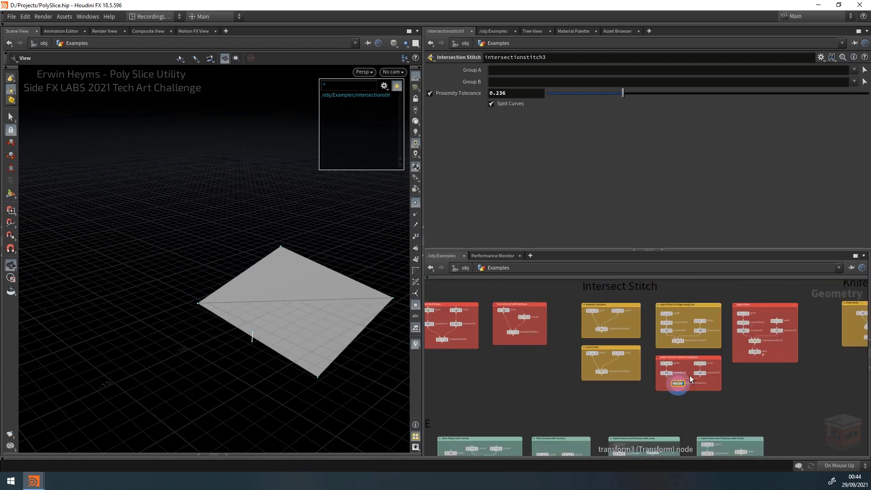
Display polysplit2 in the Slicing Geometry - Non Compilable example of the Poly Split SOP section and view the box up close.
{"action": "scroll", "coordinate": [634, 408], "scroll_direction": "down", "scroll_amount": 4}
{"action": "scroll", "coordinate": [718, 390], "scroll_direction": "up", "scroll_amount": 2}
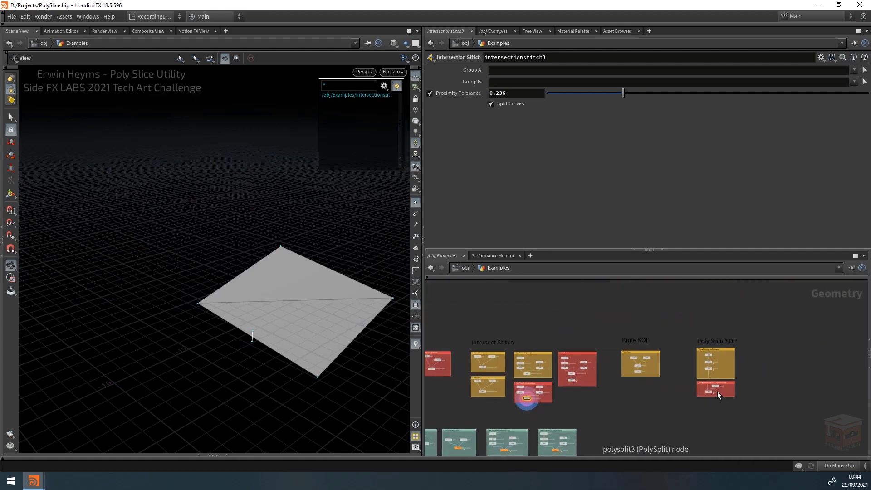
{"action": "scroll", "coordinate": [719, 395], "scroll_direction": "up", "scroll_amount": 5}
{"action": "left_click", "coordinate": [654, 374]}
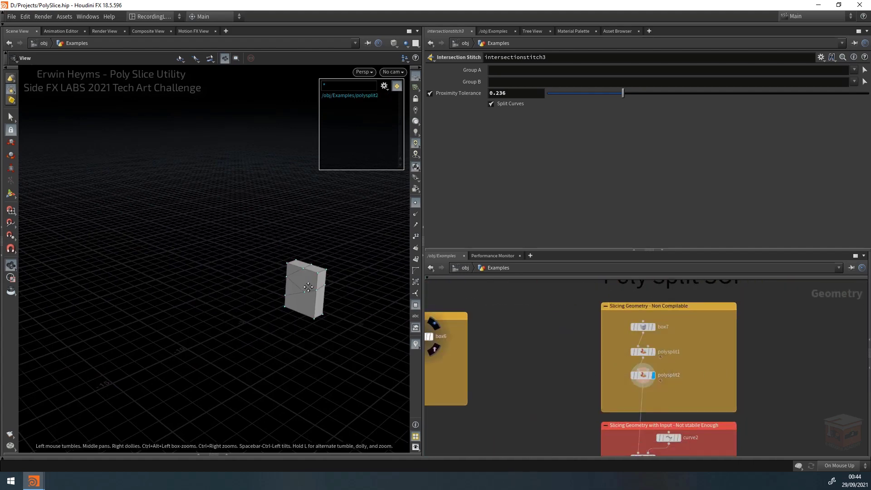
{"action": "right_click_drag", "start_coordinate": [308, 287], "coordinate": [500, 307]}
{"action": "left_click_drag", "start_coordinate": [247, 277], "coordinate": [386, 279]}
{"action": "middle_click_drag", "start_coordinate": [231, 288], "coordinate": [259, 268]}
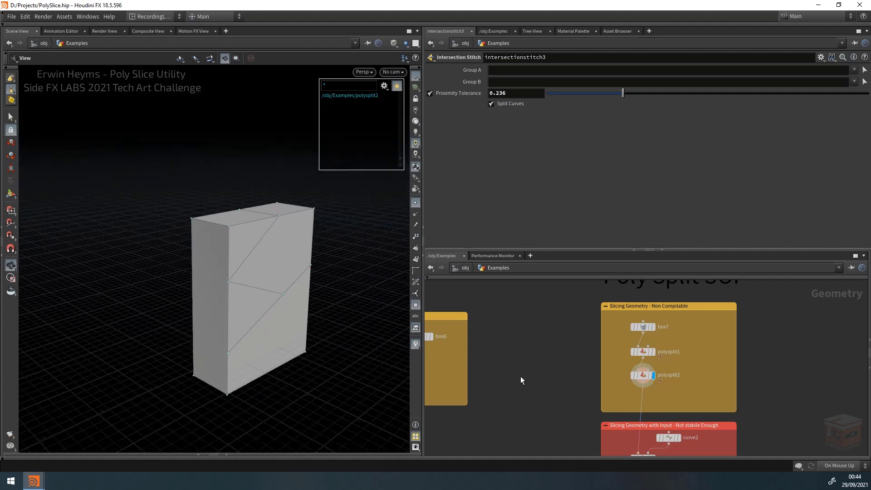
Display polysplit3 in the Slicing Geometry with Input example, select it, and check its splits in wireframe before returning to shaded view.
{"action": "middle_click_drag", "start_coordinate": [684, 392], "coordinate": [657, 335]}
{"action": "scroll", "coordinate": [636, 393], "scroll_direction": "up", "scroll_amount": 3}
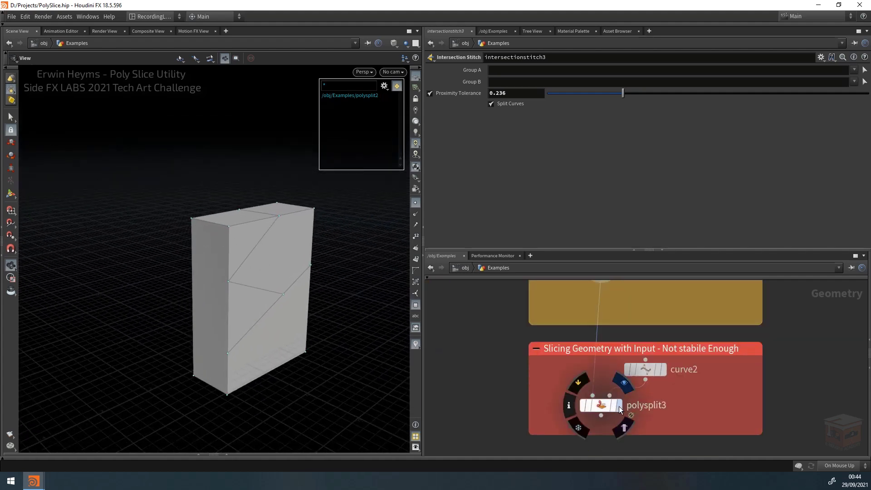
{"action": "left_click", "coordinate": [617, 406]}
{"action": "left_click", "coordinate": [606, 411]}
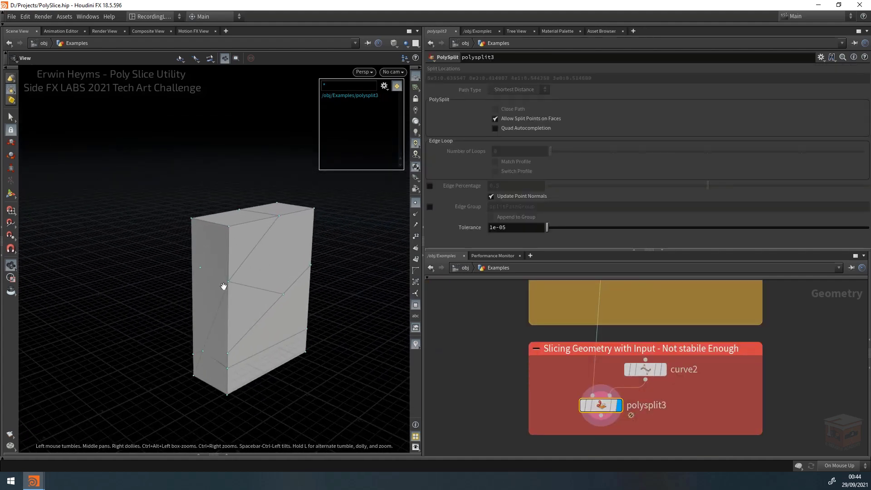
{"action": "mouse_move", "coordinate": [245, 299]}
{"action": "left_mouse_down"}
{"action": "mouse_move", "coordinate": [292, 287]}
{"action": "mouse_move", "coordinate": [202, 278]}
{"action": "mouse_move", "coordinate": [236, 272]}
{"action": "mouse_move", "coordinate": [305, 294]}
{"action": "mouse_move", "coordinate": [235, 286]}
{"action": "left_mouse_up"}
{"action": "key", "text": "w"}
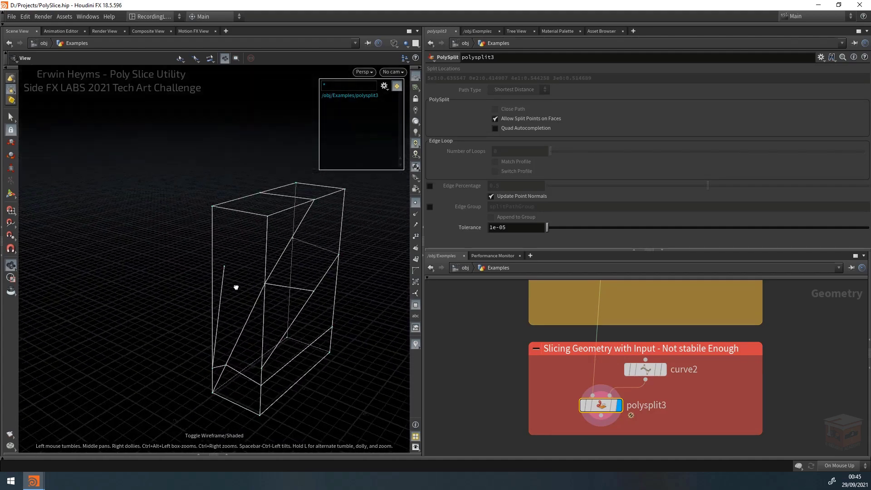
{"action": "key", "text": "w"}
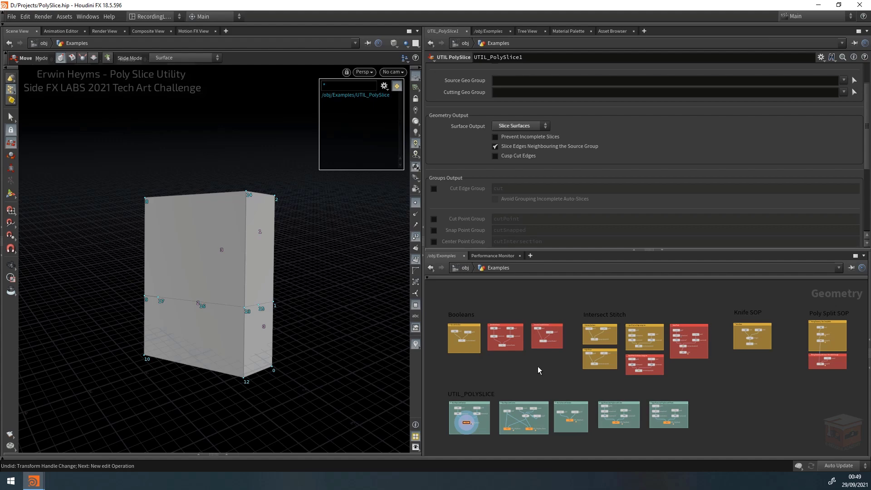
Examine the Slice Object with Surface network in the UTIL_POLYSLICE section and review the parameters of UTIL_PolySlice1.
{"action": "scroll", "coordinate": [463, 429], "scroll_direction": "up", "scroll_amount": 6}
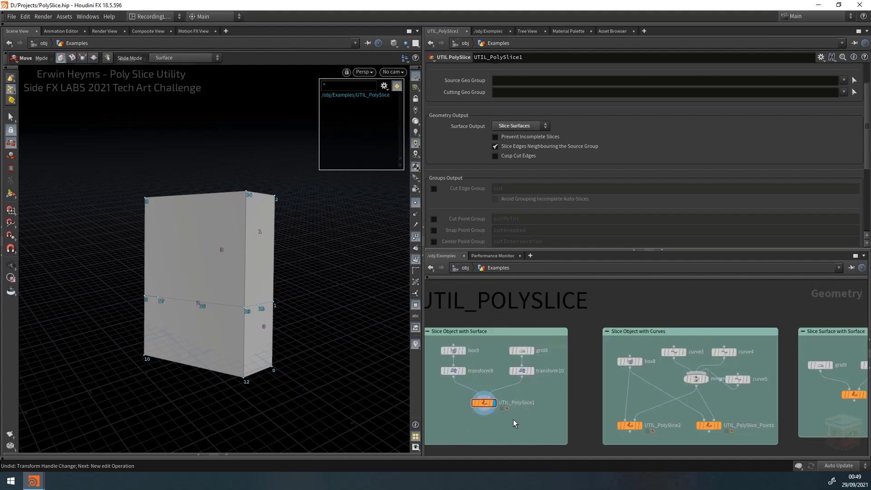
{"action": "middle_click_drag", "start_coordinate": [556, 411], "coordinate": [562, 419]}
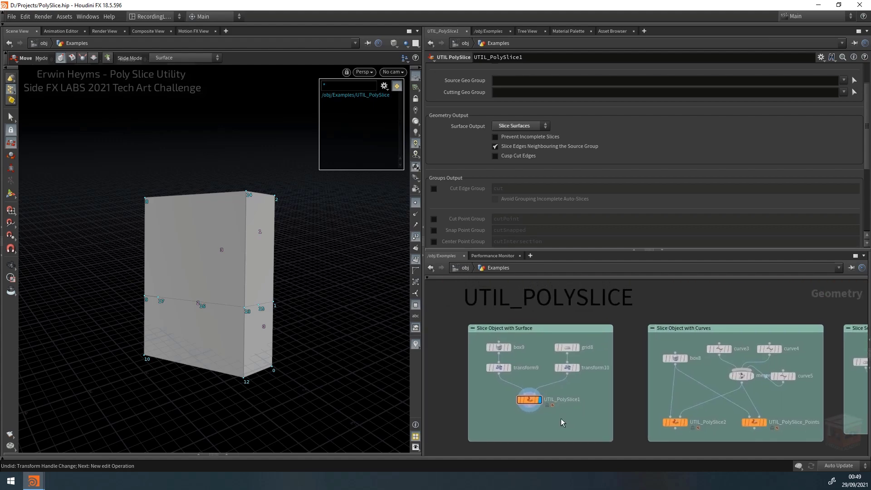
{"action": "scroll", "coordinate": [560, 418], "scroll_direction": "up", "scroll_amount": 2}
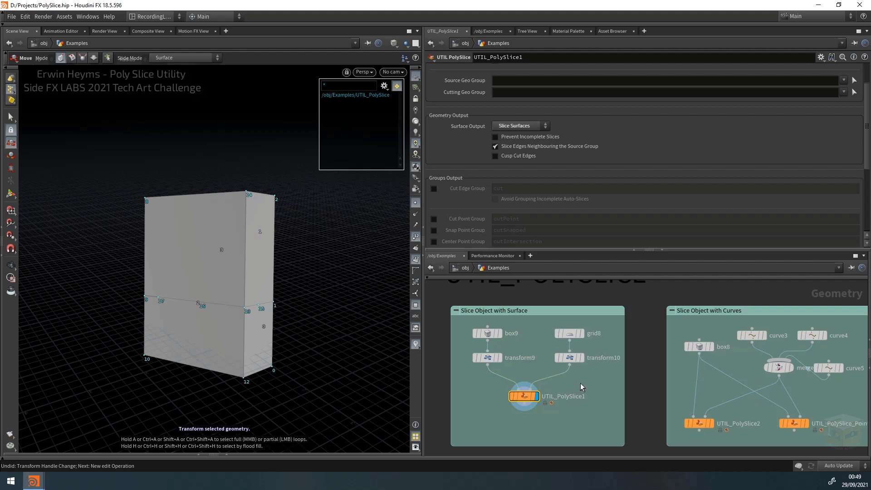
{"action": "scroll", "coordinate": [601, 178], "scroll_direction": "down", "scroll_amount": 1}
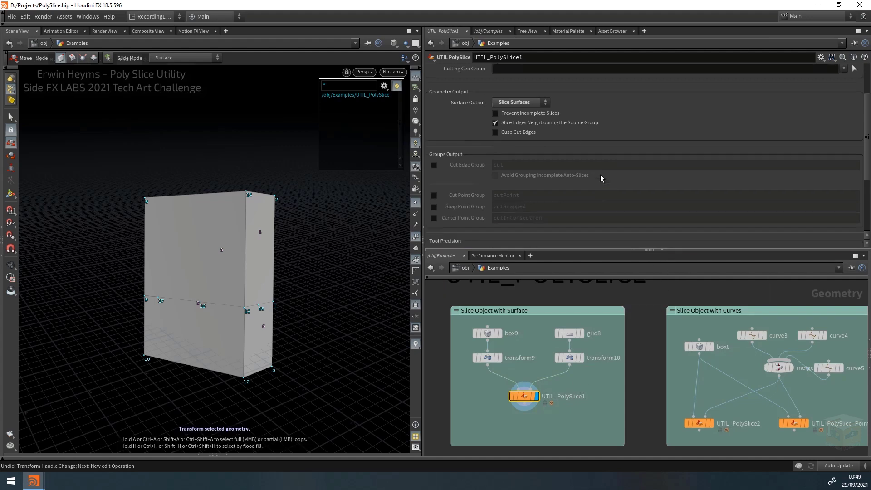
{"action": "scroll", "coordinate": [600, 176], "scroll_direction": "down", "scroll_amount": 5}
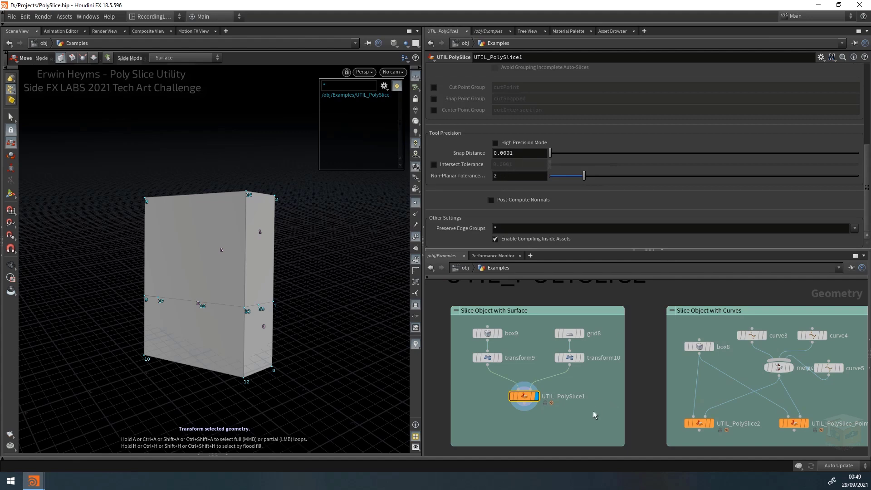
Display and select UTIL_PolySlice2 in the Slice Object with Curves example and view the cut face of the box.
{"action": "middle_click_drag", "start_coordinate": [583, 412], "coordinate": [434, 390]}
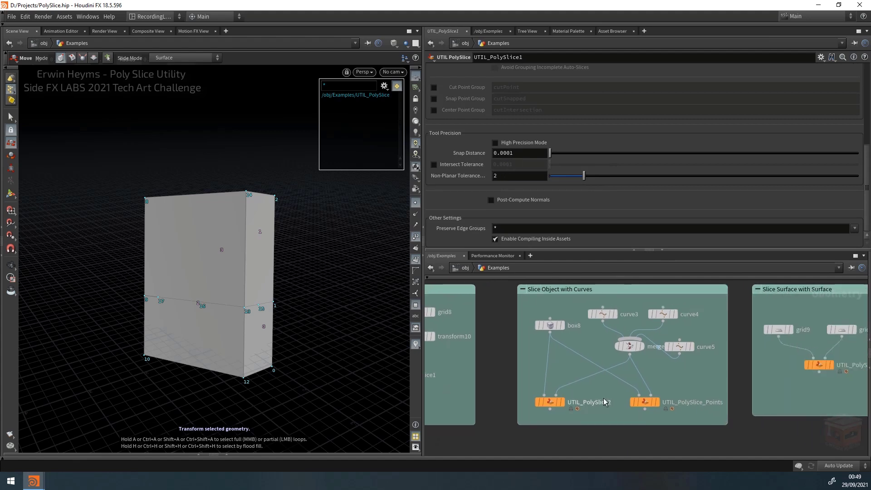
{"action": "left_click", "coordinate": [563, 403]}
{"action": "left_click", "coordinate": [550, 402]}
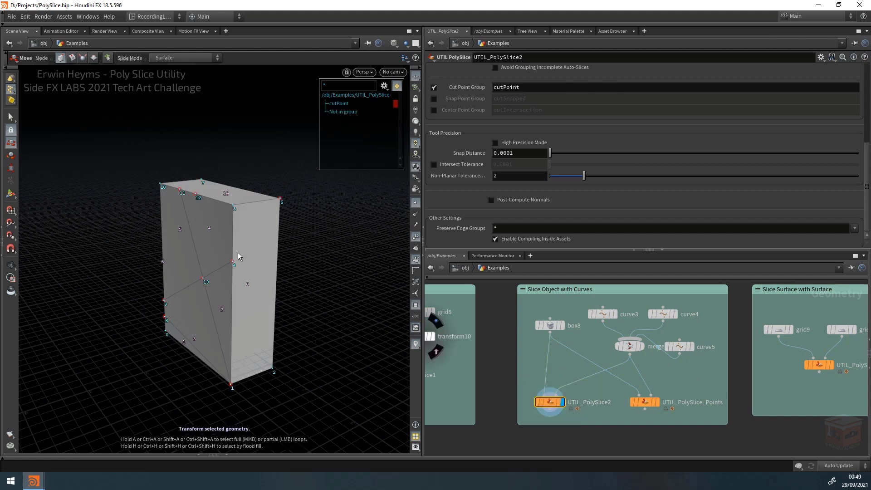
{"action": "mouse_move", "coordinate": [214, 251]}
{"action": "left_mouse_down"}
{"action": "mouse_move", "coordinate": [235, 248]}
{"action": "mouse_move", "coordinate": [208, 251]}
{"action": "left_mouse_up"}
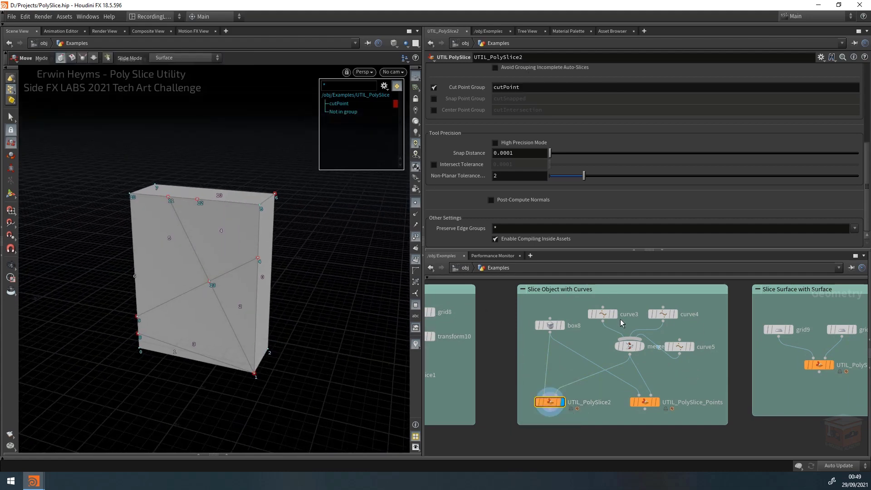
Edit curve3 so its second point lies inside the box face, at about -0.5, 2.064, 0.82.
{"action": "left_click", "coordinate": [606, 315]}
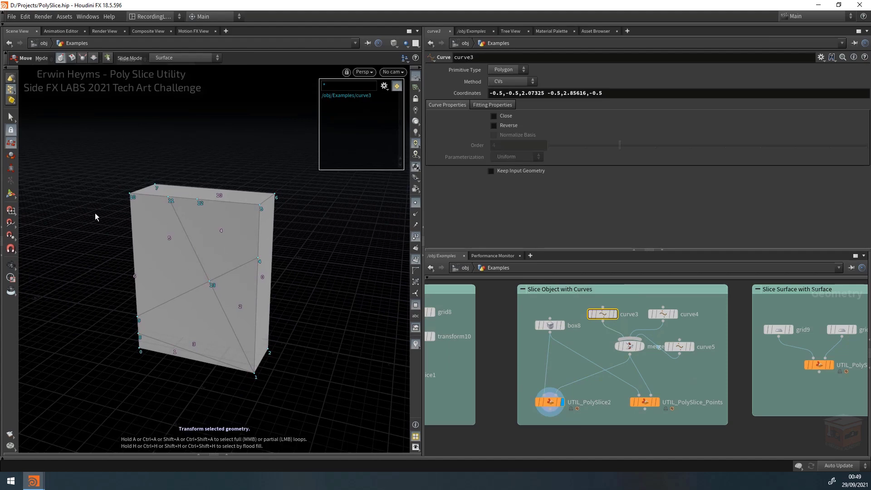
{"action": "left_click", "coordinate": [11, 194]}
{"action": "left_click_drag", "start_coordinate": [266, 225], "coordinate": [238, 229]}
{"action": "key", "text": "Return"}
{"action": "left_click_drag", "start_coordinate": [205, 201], "coordinate": [297, 191]}
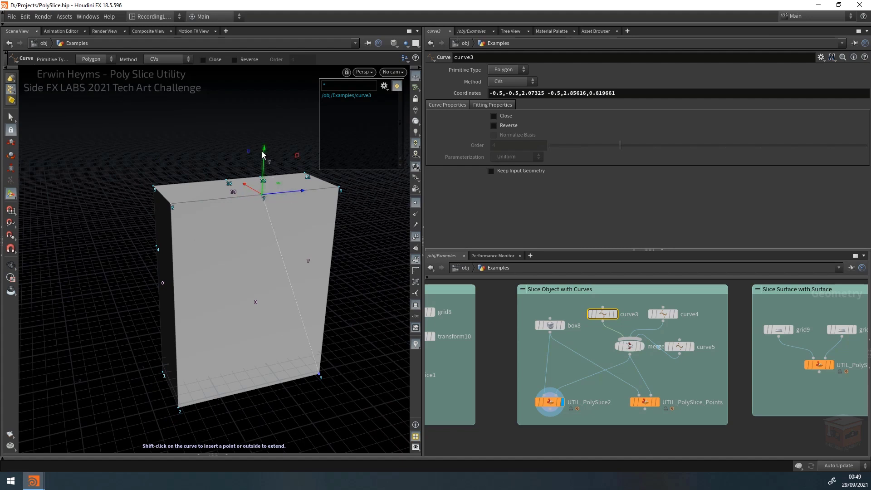
{"action": "left_click_drag", "start_coordinate": [263, 156], "coordinate": [269, 213]}
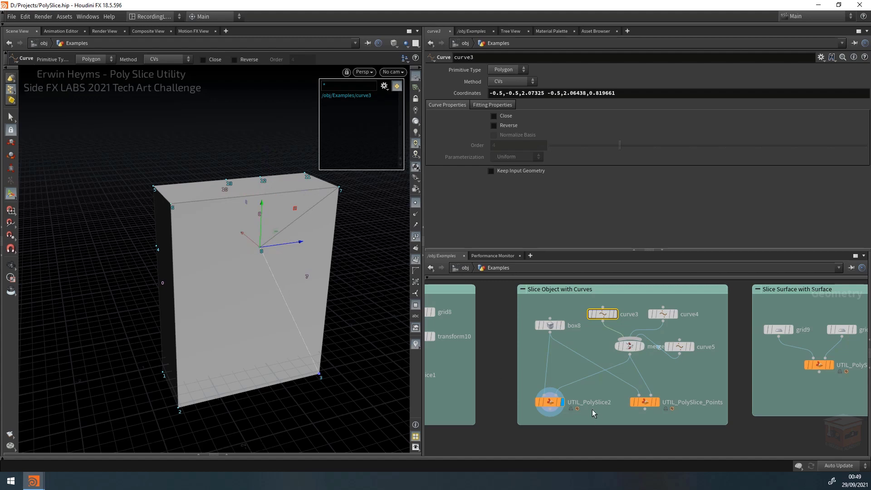
Turn Prevent Incomplete Slices on and back off on UTIL_PolySlice2 to compare the resulting cuts.
{"action": "left_click", "coordinate": [550, 402]}
{"action": "scroll", "coordinate": [526, 145], "scroll_direction": "down", "scroll_amount": 5}
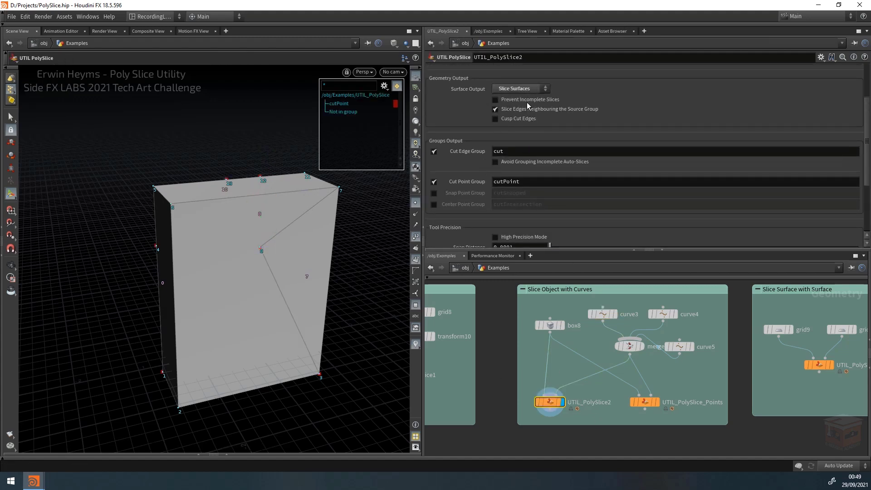
{"action": "left_click", "coordinate": [543, 100]}
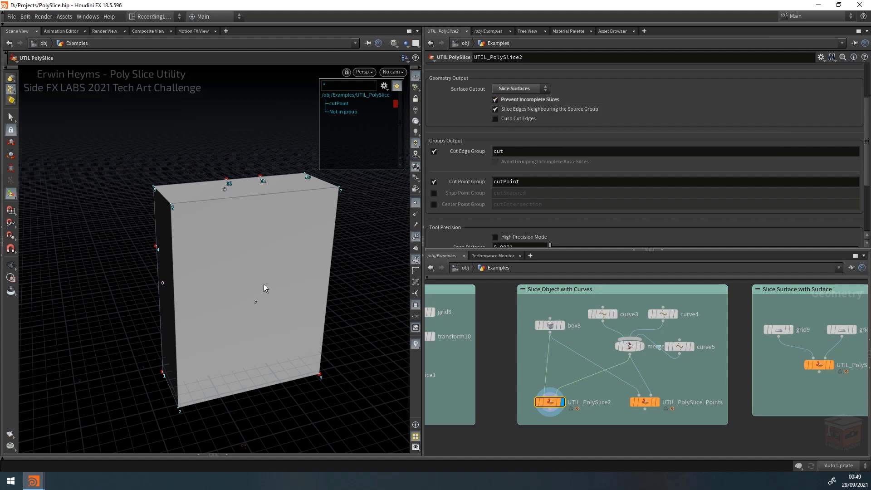
{"action": "left_click", "coordinate": [529, 101]}
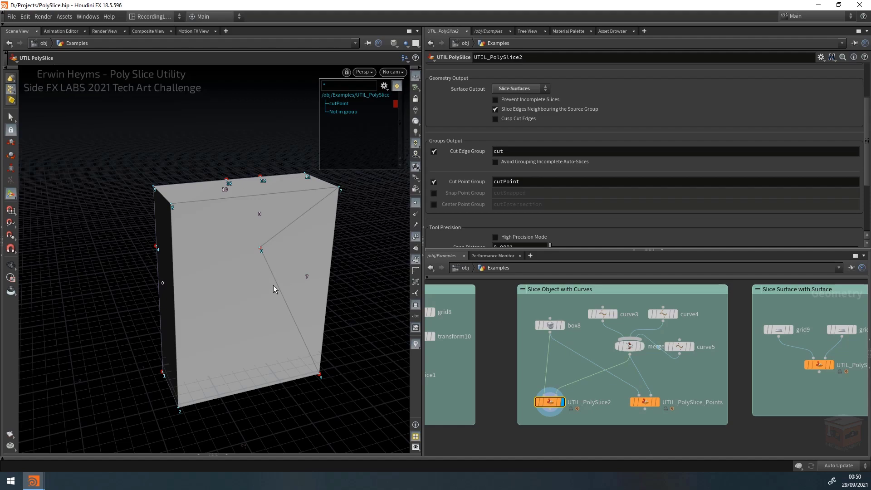
Enable Cusp Cut Edges on UTIL_PolySlice2 and inspect the box face with the crossing cuts.
{"action": "key", "text": "Escape"}
{"action": "left_click_drag", "start_coordinate": [195, 228], "coordinate": [153, 203]}
{"action": "key", "text": "Return"}
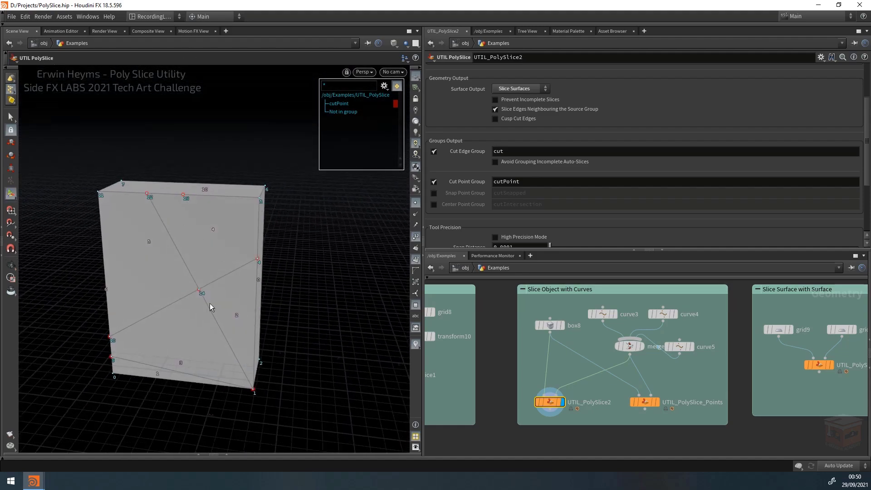
{"action": "left_click", "coordinate": [524, 122]}
{"action": "right_click_drag", "start_coordinate": [196, 298], "coordinate": [214, 247], "text": "alt"}
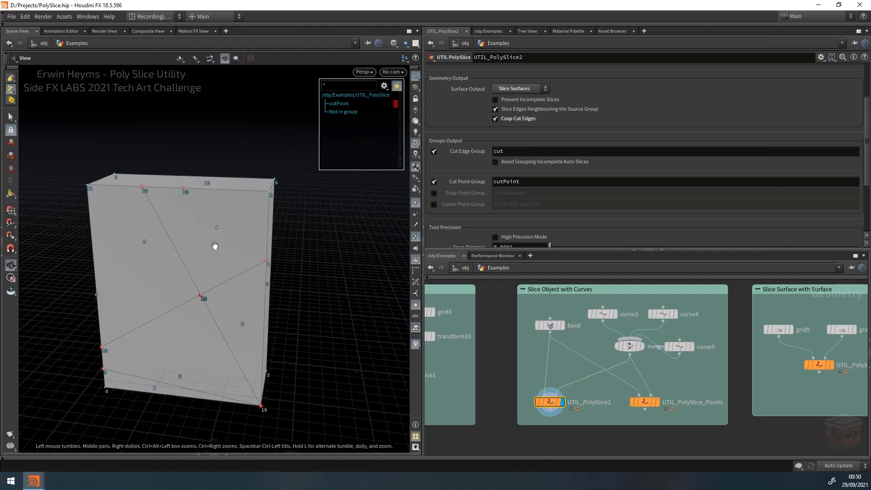
Display and select UTIL_PolySlice3 in the Slice Surface with Surface example and bring the whole sliced grid into view.
{"action": "scroll", "coordinate": [599, 380], "scroll_direction": "down", "scroll_amount": 2}
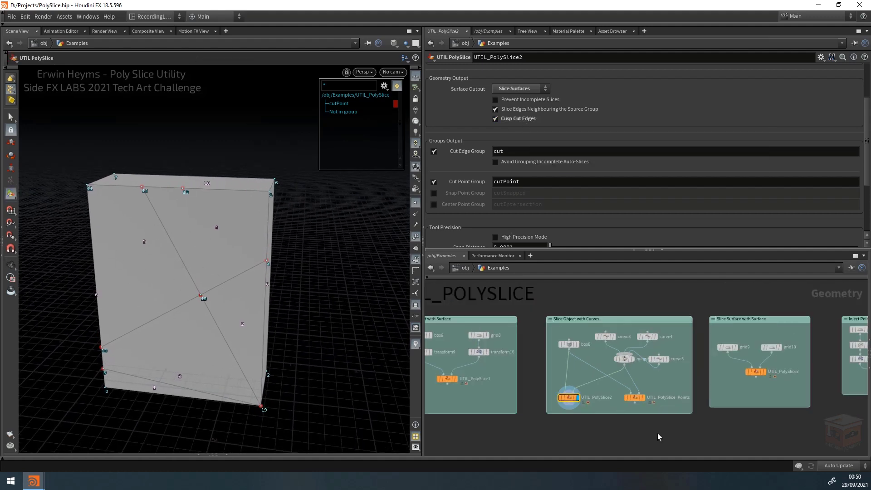
{"action": "middle_click_drag", "start_coordinate": [664, 436], "coordinate": [552, 418]}
{"action": "scroll", "coordinate": [621, 426], "scroll_direction": "down", "scroll_amount": 1}
{"action": "scroll", "coordinate": [571, 381], "scroll_direction": "up", "scroll_amount": 3}
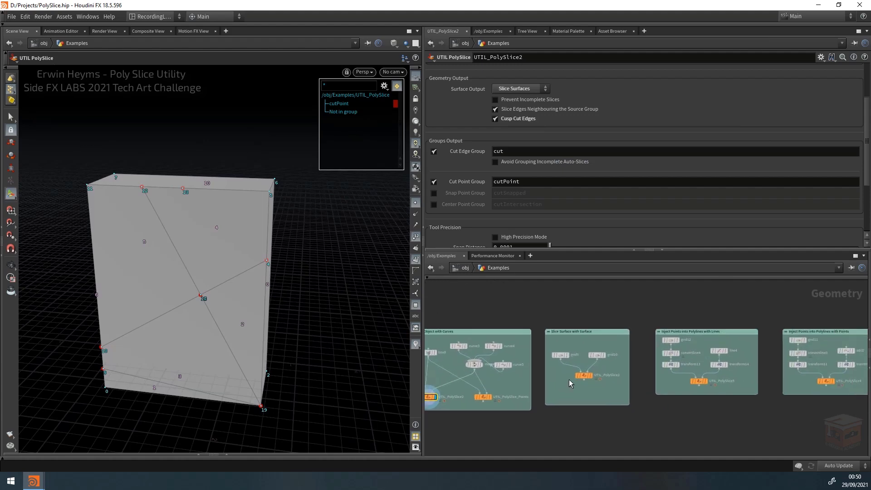
{"action": "left_click", "coordinate": [598, 377]}
{"action": "left_click", "coordinate": [595, 379]}
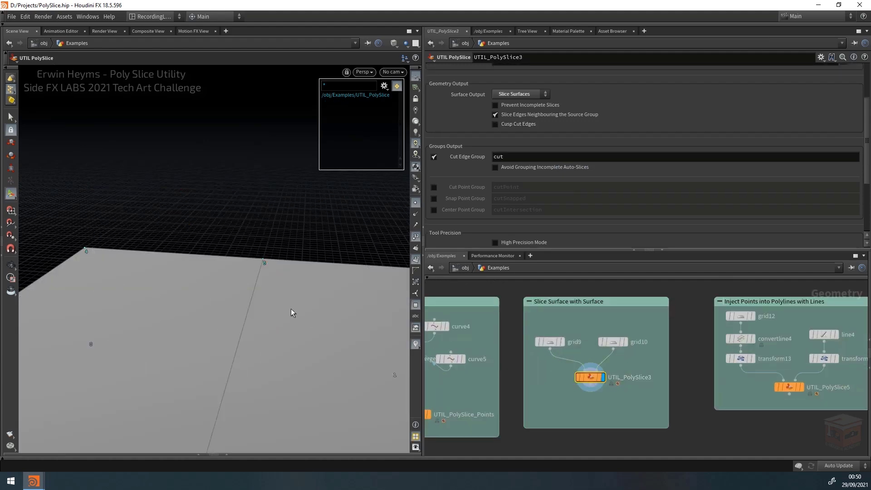
{"action": "key", "text": "Escape"}
{"action": "mouse_move", "coordinate": [258, 286]}
{"action": "left_mouse_down"}
{"action": "mouse_move", "coordinate": [388, 287]}
{"action": "mouse_move", "coordinate": [252, 278]}
{"action": "mouse_move", "coordinate": [254, 295]}
{"action": "left_mouse_up"}
Select the cutting grid grid10, shift its center X to about -0.043, and inspect the cut at the surface's edge.
{"action": "left_click", "coordinate": [612, 343]}
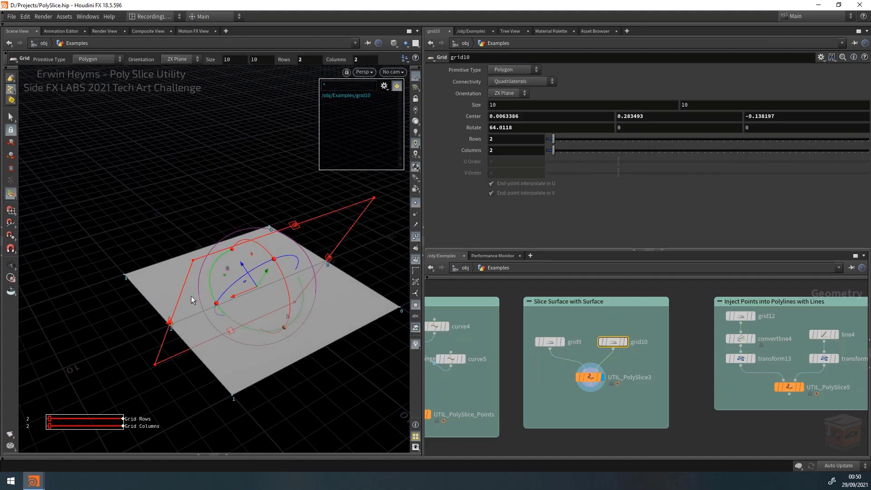
{"action": "key", "text": "Escape"}
{"action": "left_click_drag", "start_coordinate": [204, 308], "coordinate": [383, 303]}
{"action": "key", "text": "Return"}
{"action": "mouse_move", "coordinate": [214, 292]}
{"action": "left_mouse_down"}
{"action": "mouse_move", "coordinate": [189, 280]}
{"action": "mouse_move", "coordinate": [212, 294]}
{"action": "left_mouse_up"}
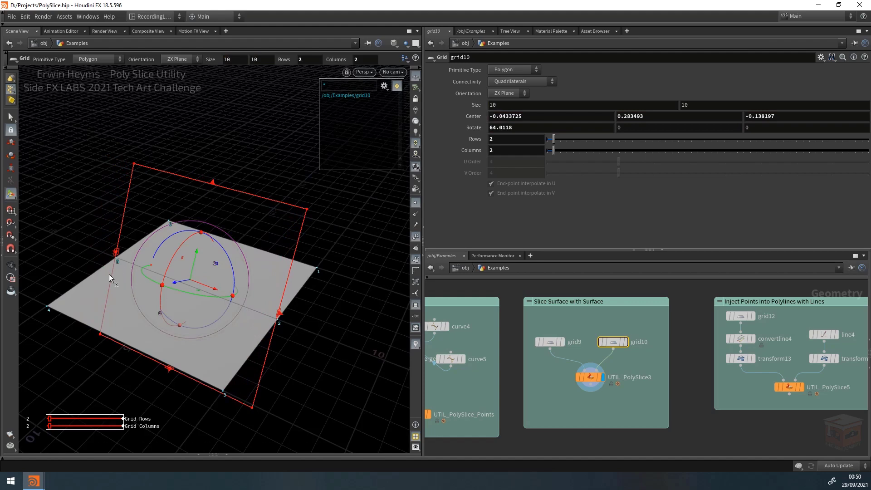
{"action": "left_click_drag", "start_coordinate": [109, 274], "coordinate": [187, 275], "text": "alt"}
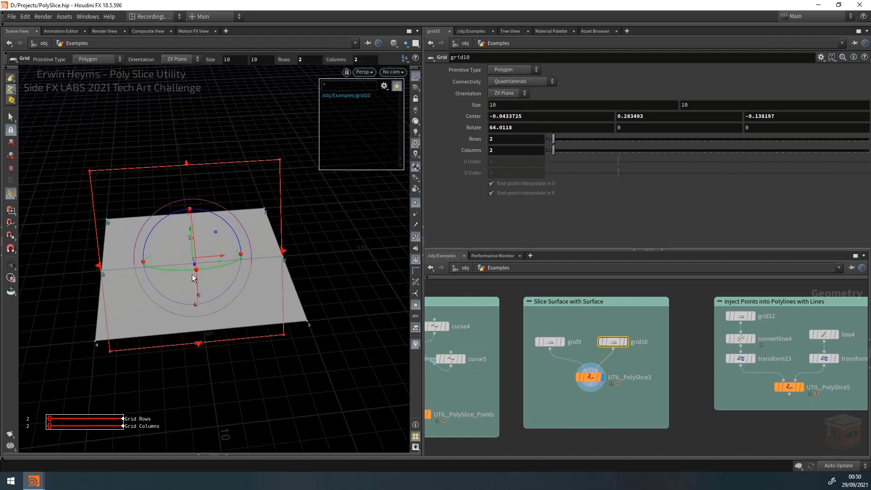
{"action": "right_click_drag", "start_coordinate": [77, 276], "coordinate": [380, 291], "text": "alt"}
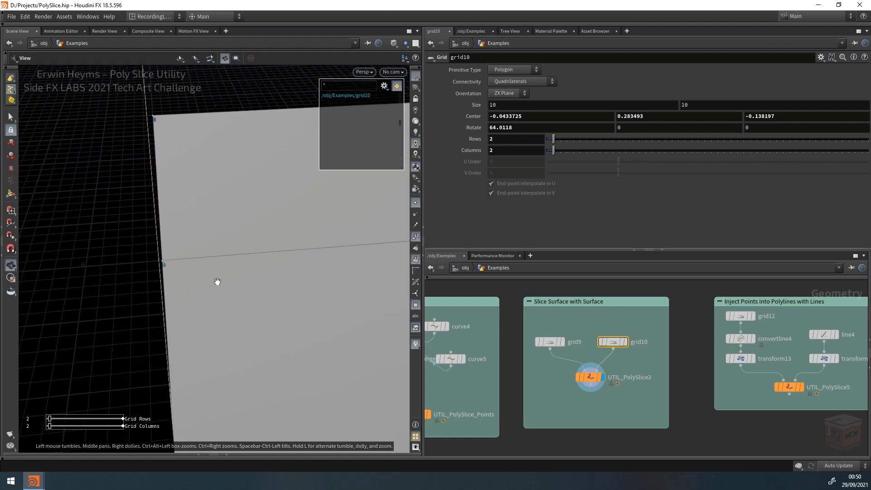
Open the polySlice_Examples network from the object level and inspect the coloured building floor in the combined example geometry.
{"action": "left_click_drag", "start_coordinate": [171, 272], "coordinate": [185, 256]}
{"action": "key", "text": "Return"}
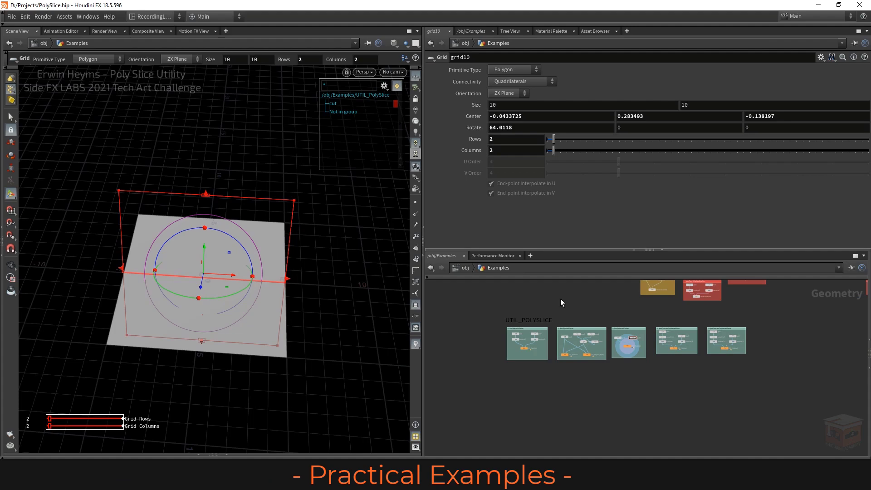
{"action": "left_click", "coordinate": [465, 268]}
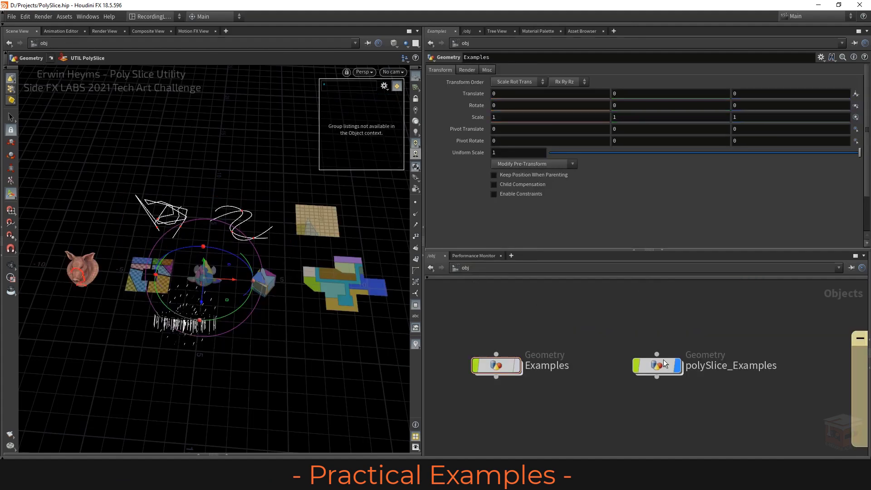
{"action": "double_click", "coordinate": [661, 367]}
{"action": "left_click_drag", "start_coordinate": [311, 275], "coordinate": [268, 258], "text": "alt"}
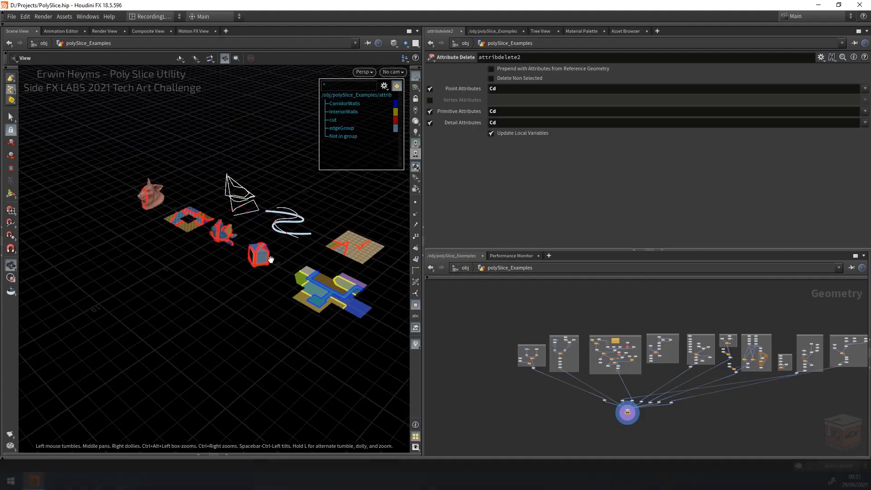
{"action": "middle_click_drag", "start_coordinate": [309, 272], "coordinate": [226, 276], "text": "alt"}
{"action": "mouse_move", "coordinate": [233, 276]}
{"action": "right_mouse_down", "text": "alt"}
{"action": "mouse_move", "coordinate": [278, 294]}
{"action": "mouse_move", "coordinate": [272, 277]}
{"action": "mouse_move", "coordinate": [242, 270]}
{"action": "right_mouse_up", "text": "alt"}
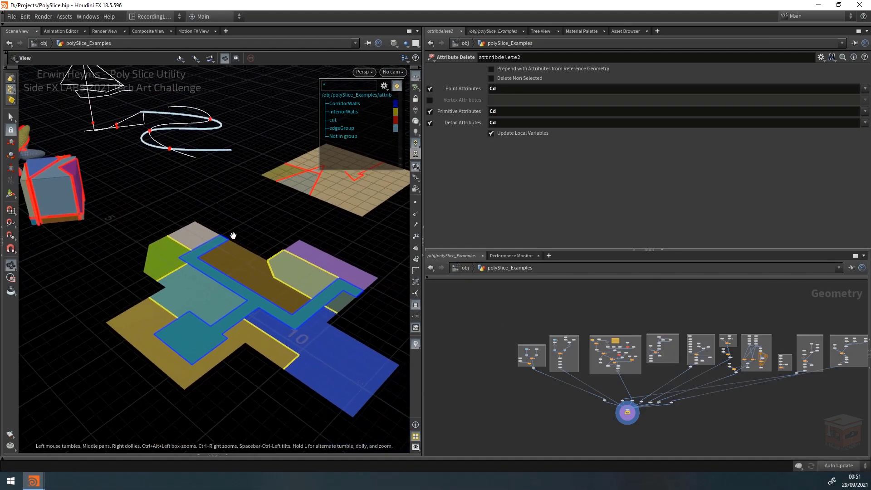
{"action": "middle_click_drag", "start_coordinate": [269, 281], "coordinate": [226, 250], "text": "alt"}
Display and select curve11 in the Combined Cutting for Building Floor example and bring the whole floor outline into view.
{"action": "scroll", "coordinate": [554, 367], "scroll_direction": "up", "scroll_amount": 5}
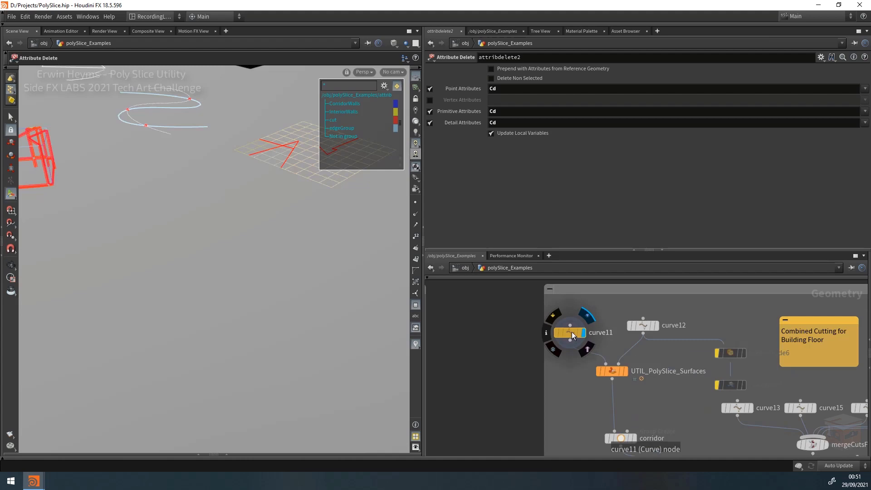
{"action": "left_click", "coordinate": [571, 332]}
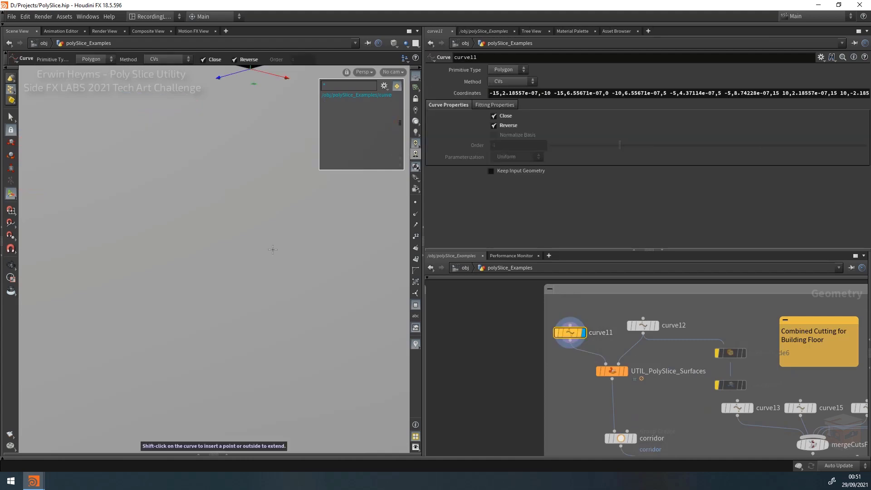
{"action": "right_click_drag", "start_coordinate": [272, 249], "coordinate": [347, 245], "text": "alt"}
{"action": "middle_click_drag", "start_coordinate": [347, 245], "coordinate": [309, 257], "text": "alt"}
{"action": "scroll", "coordinate": [227, 230], "scroll_direction": "up", "scroll_amount": 4}
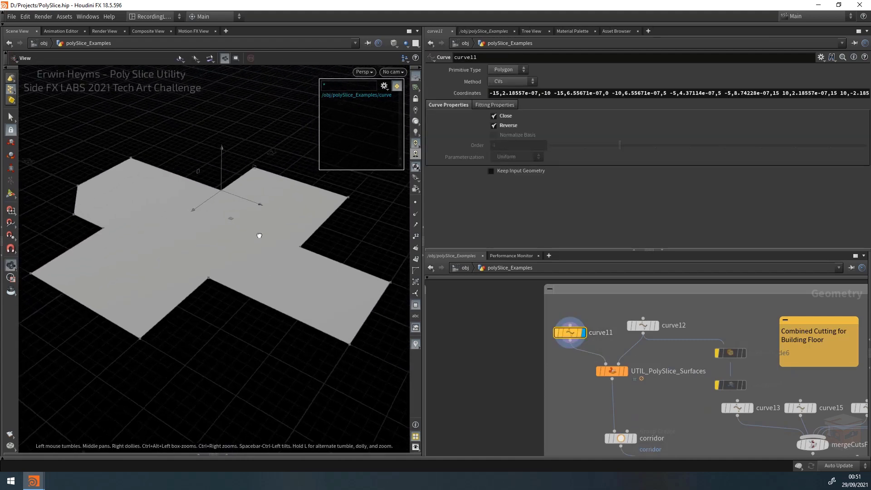
{"action": "key", "text": "Return"}
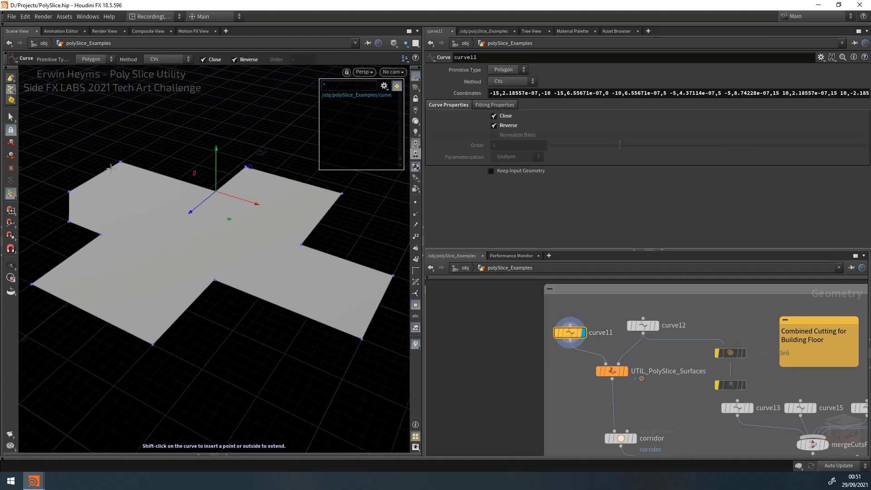
Display the corridor shape curve12, and display and select UTIL_PolySlice_Surfaces to examine its Geometry Input settings.
{"action": "middle_click_drag", "start_coordinate": [649, 343], "coordinate": [622, 339]}
{"action": "left_click", "coordinate": [632, 324]}
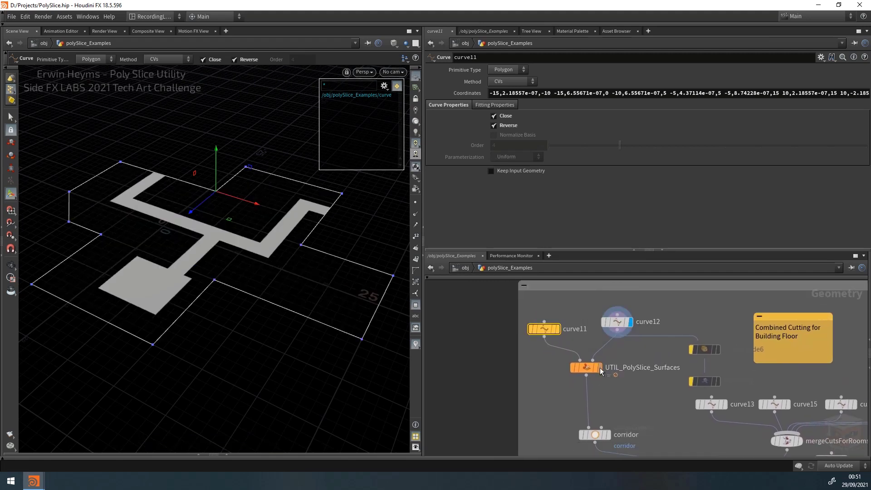
{"action": "left_click", "coordinate": [602, 371]}
{"action": "left_click", "coordinate": [588, 372]}
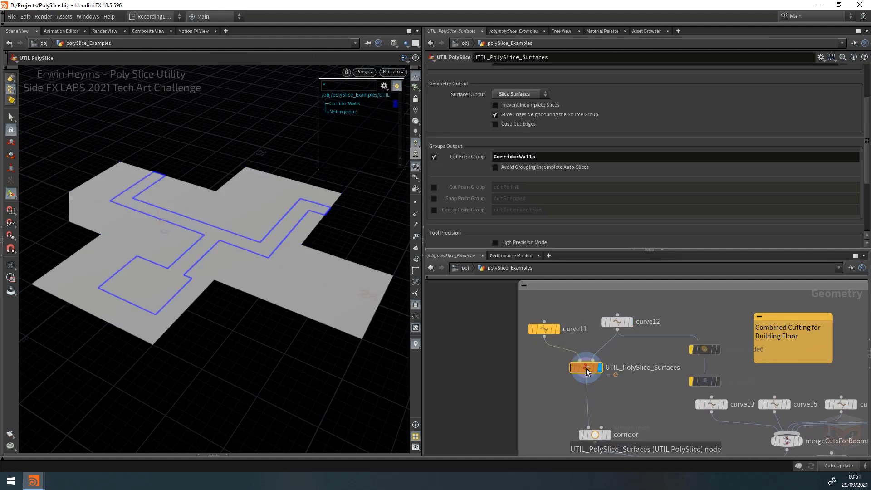
{"action": "scroll", "coordinate": [472, 177], "scroll_direction": "up", "scroll_amount": 3}
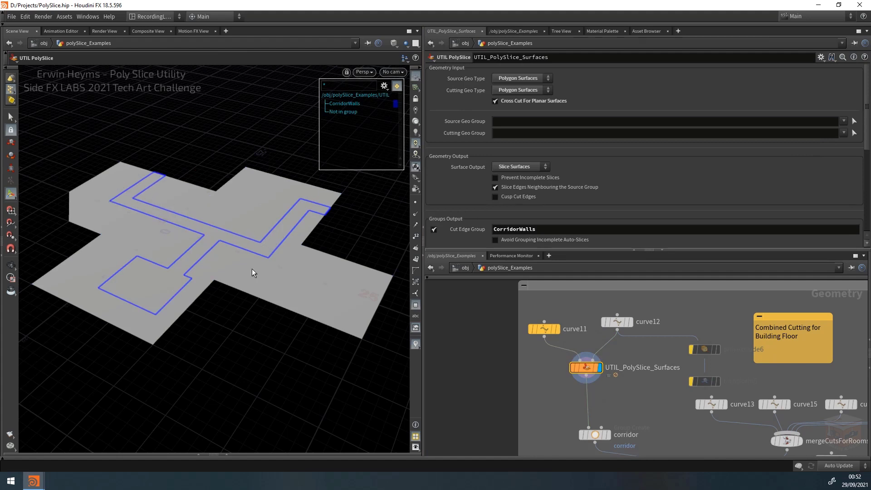
Turn on the viewport display of points, point numbers and primitive numbers on the sliced floor.
{"action": "left_click", "coordinate": [416, 258]}
{"action": "left_click", "coordinate": [415, 202]}
{"action": "left_click", "coordinate": [416, 236]}
{"action": "left_click_drag", "start_coordinate": [207, 225], "coordinate": [210, 226], "text": "alt"}
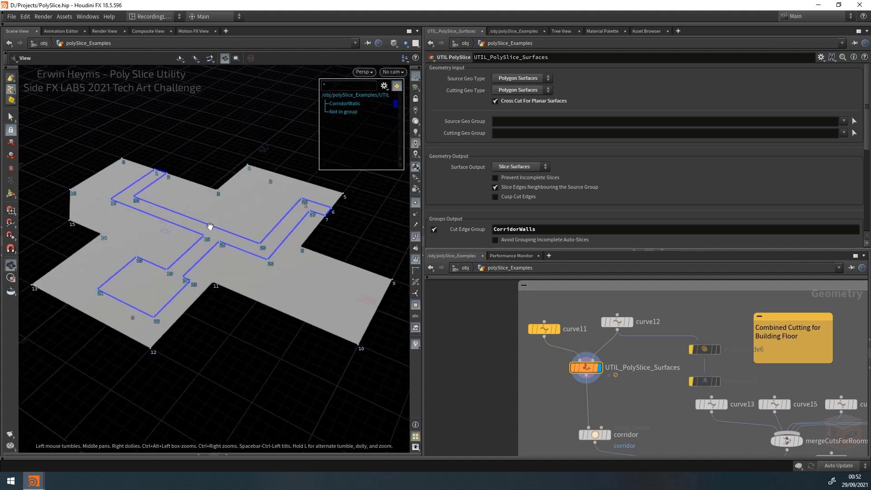
{"action": "middle_click_drag", "start_coordinate": [210, 226], "coordinate": [217, 226], "text": "alt"}
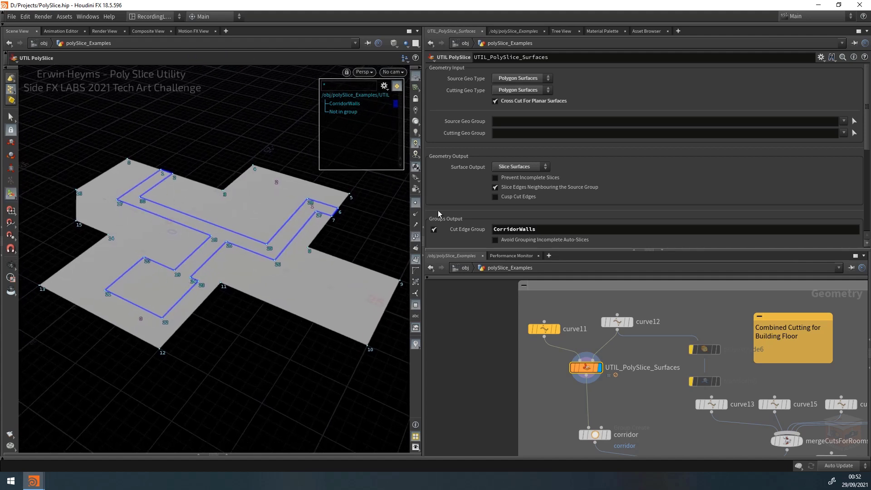
Check the Cut Edge Group name CorridorWalls and display and select the corridor group node.
{"action": "left_click", "coordinate": [550, 230]}
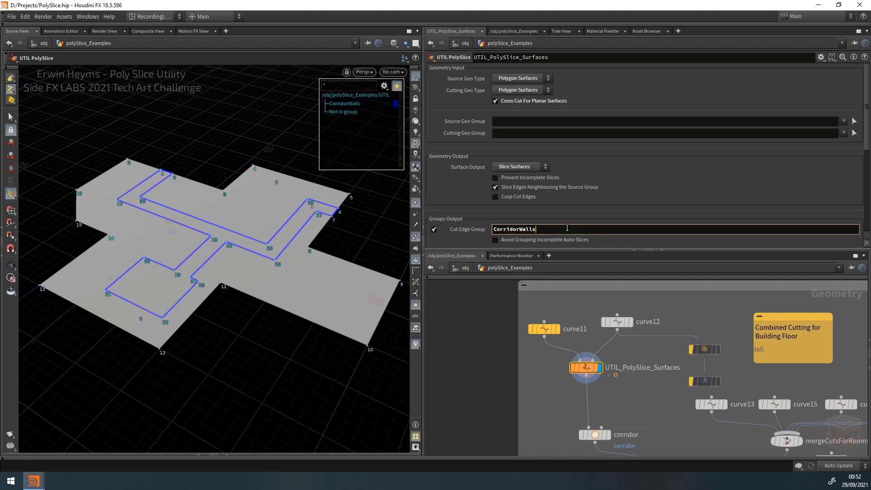
{"action": "middle_click_drag", "start_coordinate": [656, 424], "coordinate": [618, 352]}
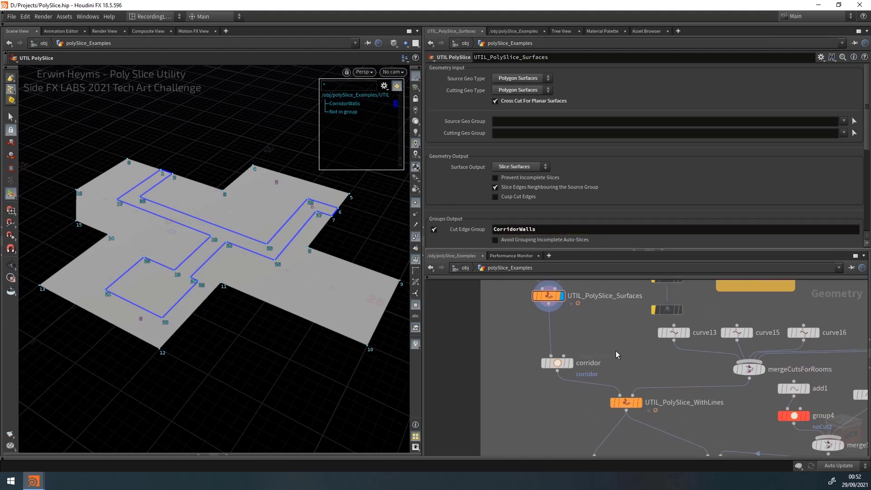
{"action": "left_click", "coordinate": [570, 364]}
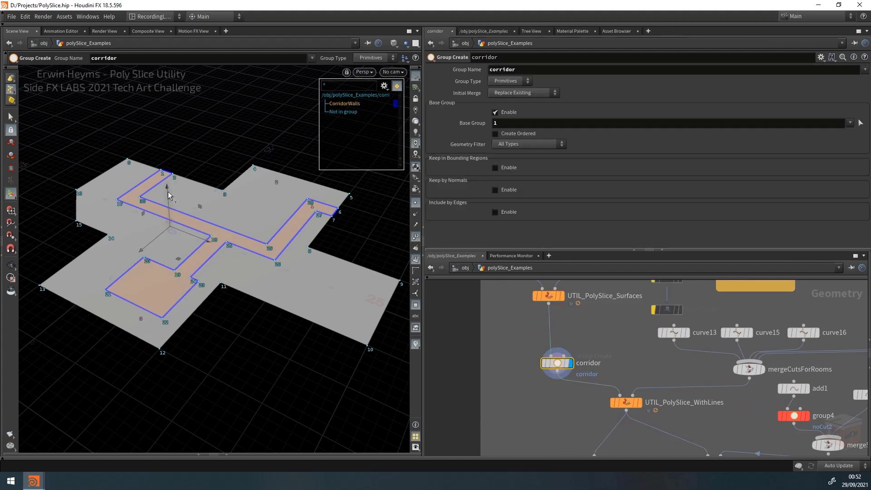
Template mergeCutsForRooms over the floor, and display and select UTIL_PolySlice_WithLines.
{"action": "middle_click_drag", "start_coordinate": [634, 362], "coordinate": [582, 338]}
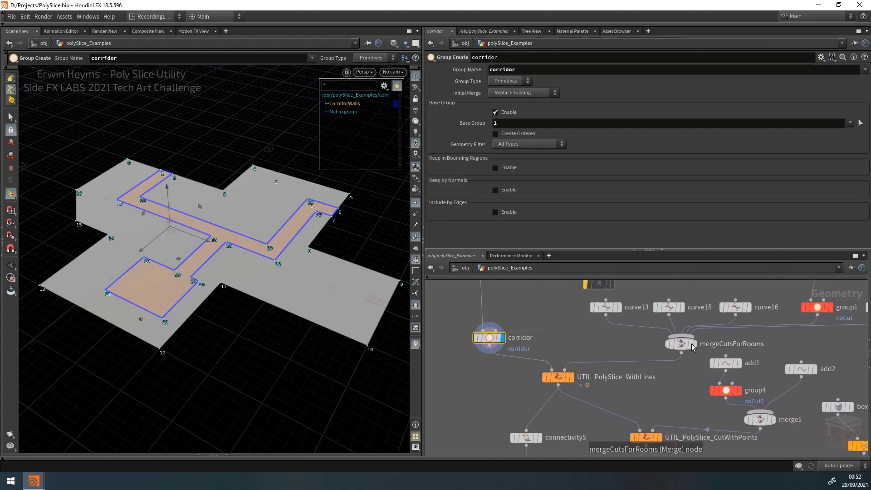
{"action": "mouse_move", "coordinate": [690, 348]}
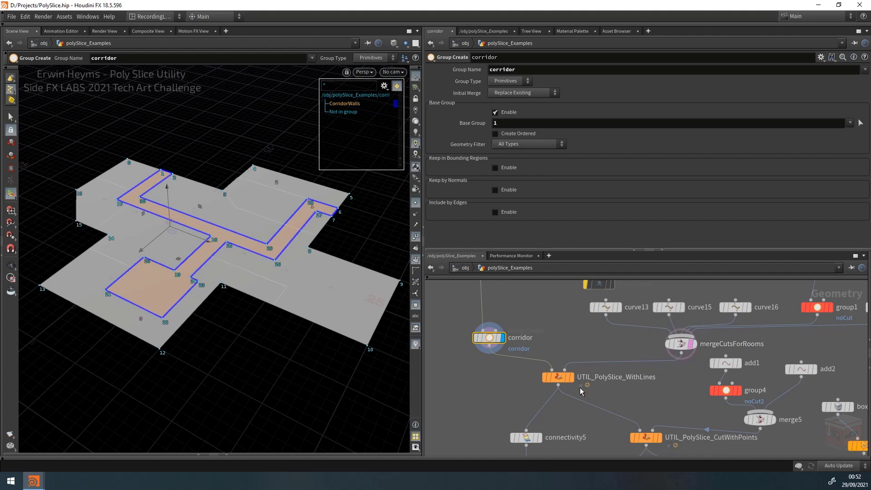
{"action": "left_click", "coordinate": [572, 383]}
{"action": "left_click", "coordinate": [562, 377]}
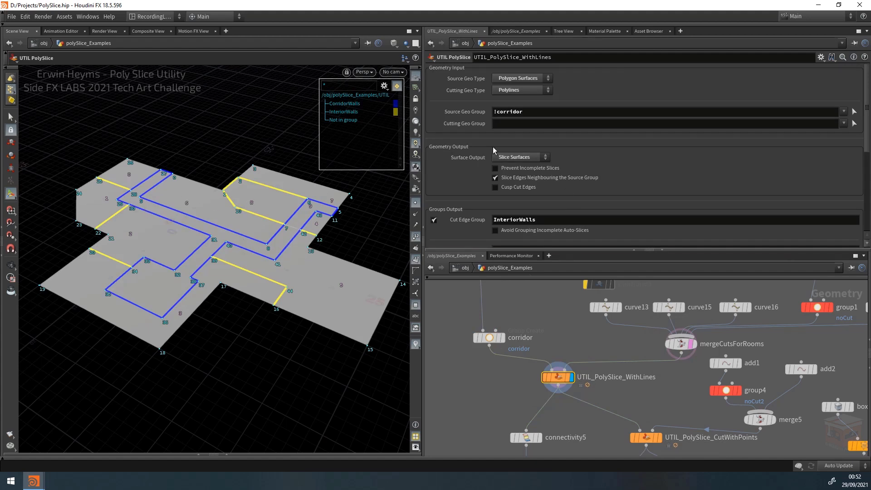
Compare the corridor group node with the Source Geo Group !corridor on UTIL_PolySlice_WithLines and inspect the room cuts.
{"action": "left_click", "coordinate": [489, 337]}
{"action": "left_click", "coordinate": [558, 377]}
{"action": "left_click", "coordinate": [567, 110]}
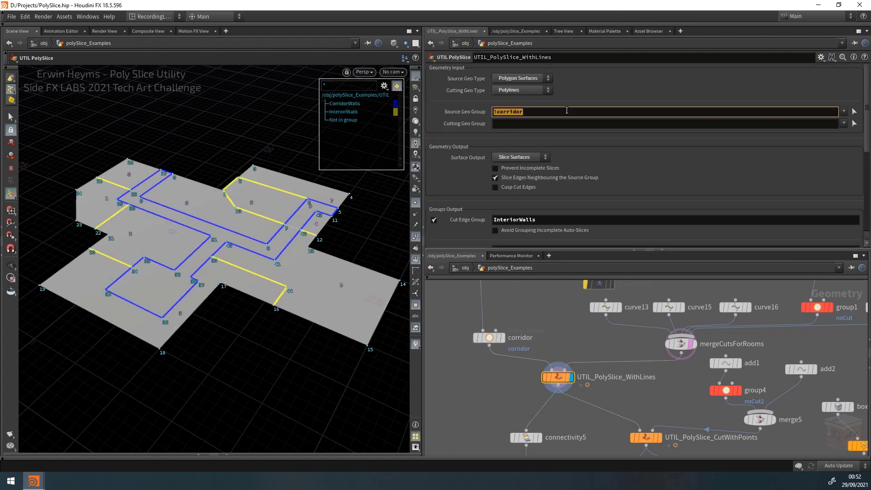
{"action": "left_click", "coordinate": [556, 309]}
{"action": "left_click_drag", "start_coordinate": [265, 235], "coordinate": [78, 200]}
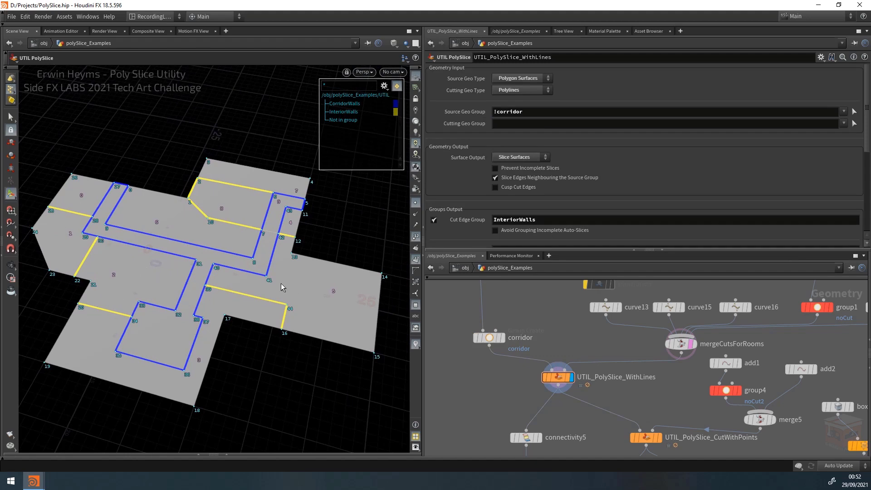
Display color10 and turn Cusp Cut Edges on and back off on UTIL_PolySlice_WithLines to compare the room colouring.
{"action": "middle_click_drag", "start_coordinate": [580, 347], "coordinate": [564, 262]}
{"action": "left_click", "coordinate": [523, 390]}
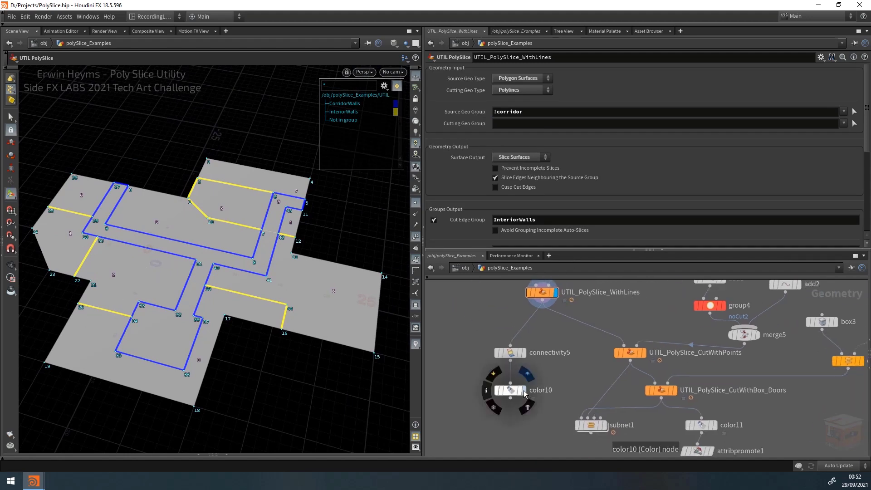
{"action": "middle_click_drag", "start_coordinate": [549, 371], "coordinate": [572, 412]}
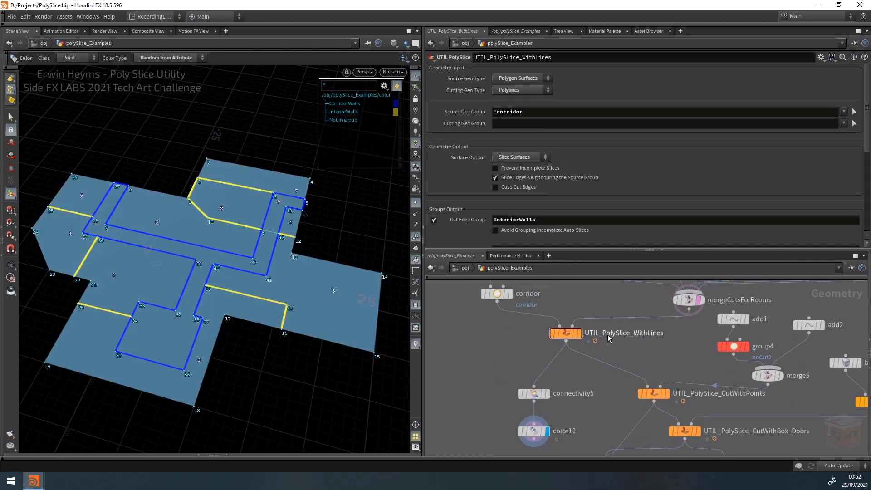
{"action": "left_click", "coordinate": [523, 188]}
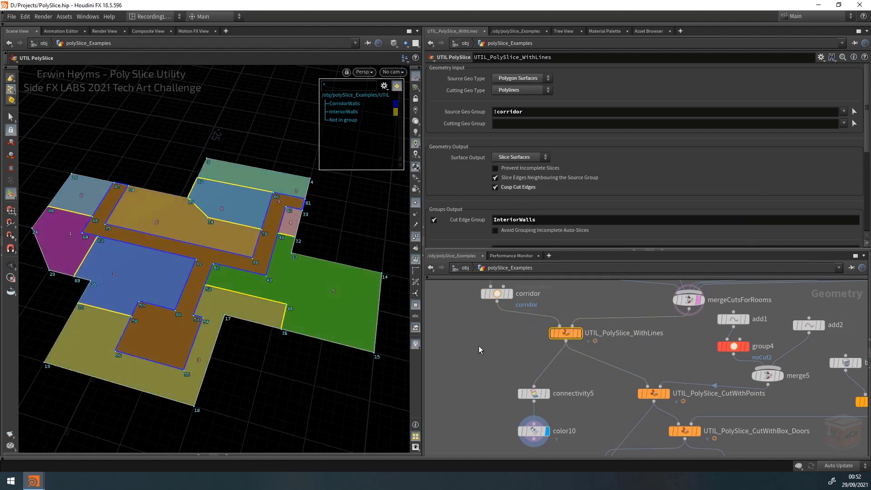
{"action": "key", "text": "Escape"}
{"action": "right_click_drag", "start_coordinate": [228, 259], "coordinate": [217, 247]}
{"action": "middle_click_drag", "start_coordinate": [207, 237], "coordinate": [195, 253]}
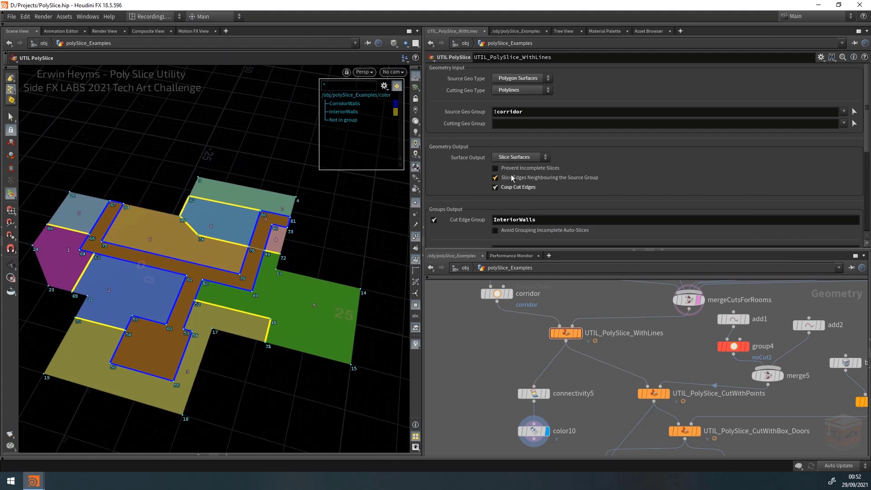
{"action": "left_click", "coordinate": [515, 187]}
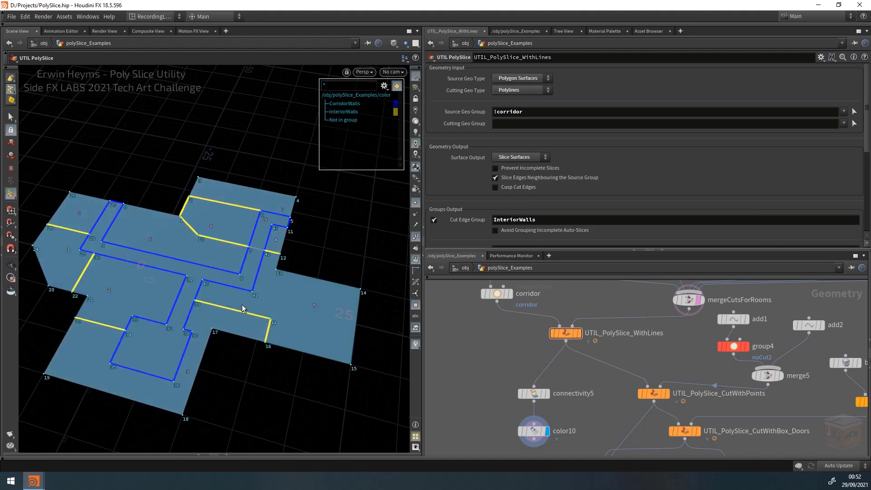
Check the Groups Output settings of UTIL_PolySlice_WithLines, and select and display UTIL_PolySlice_CutWithPoints.
{"action": "scroll", "coordinate": [497, 148], "scroll_direction": "down", "scroll_amount": 3}
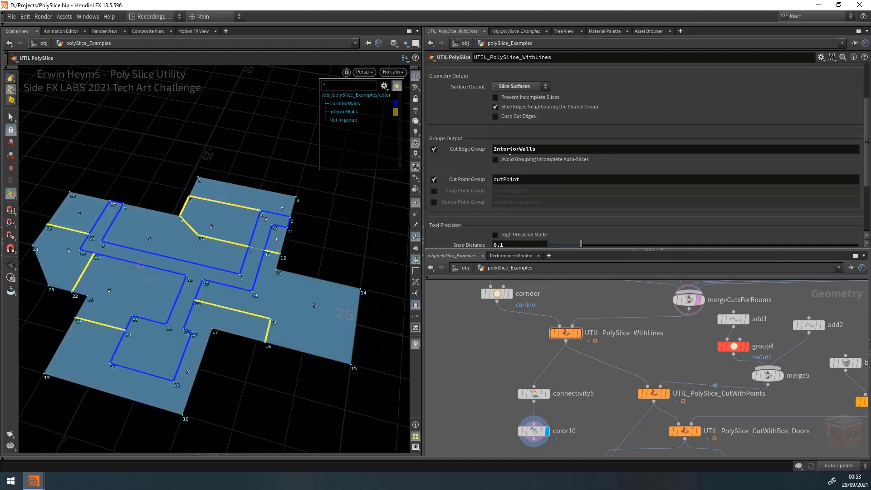
{"action": "left_click", "coordinate": [557, 153]}
{"action": "middle_click_drag", "start_coordinate": [605, 385], "coordinate": [492, 342]}
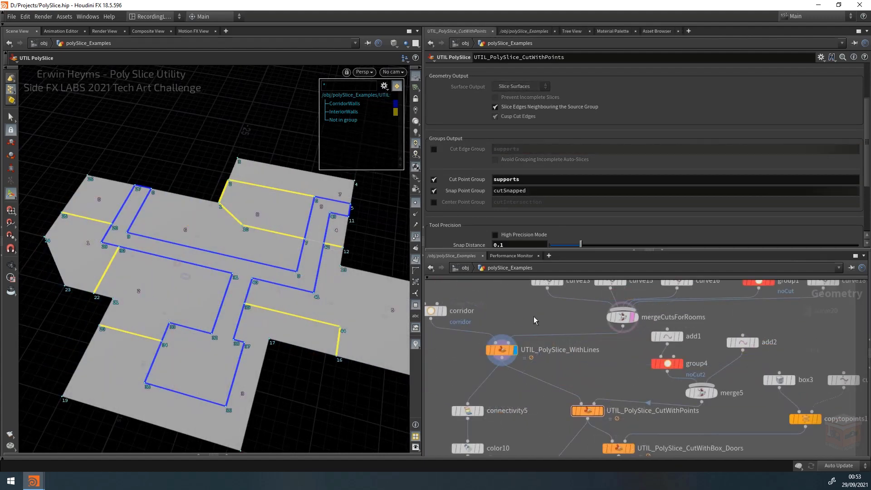
{"action": "middle_click_drag", "start_coordinate": [531, 313], "coordinate": [468, 247]}
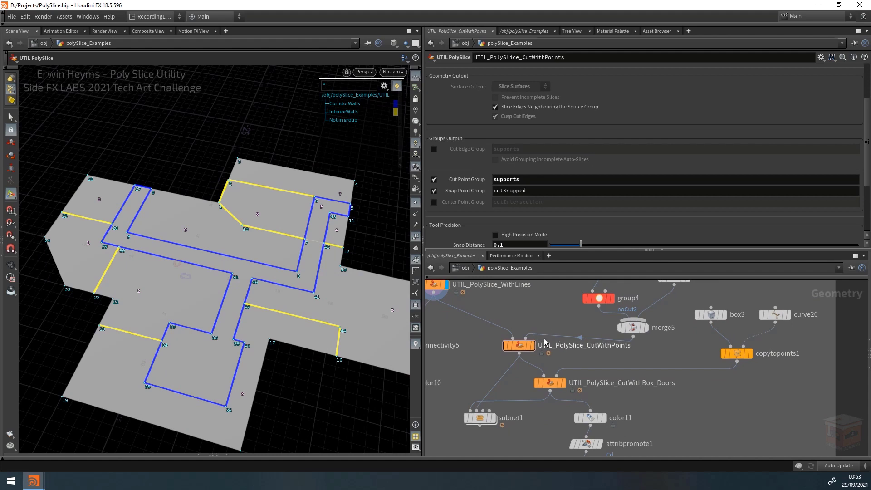
{"action": "left_click", "coordinate": [536, 329]}
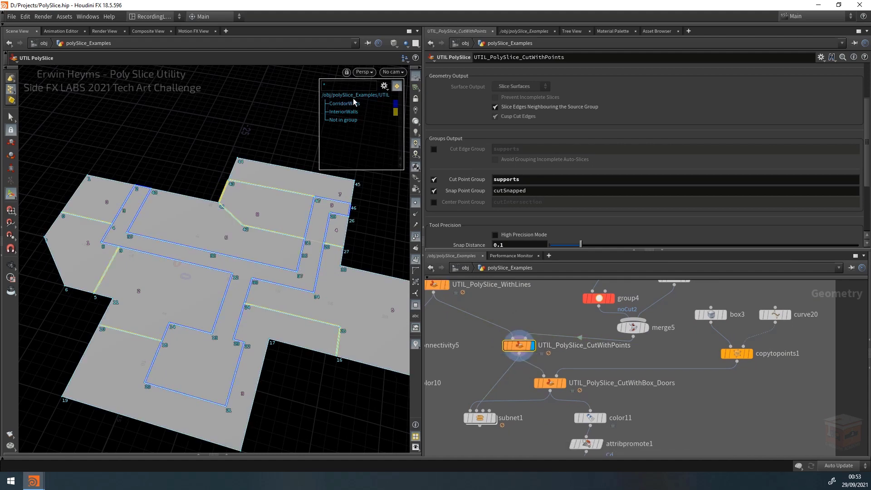
Switch the viewport group list to point groups and display the cutting points of merge5.
{"action": "left_click", "coordinate": [384, 85]}
{"action": "left_click", "coordinate": [395, 114]}
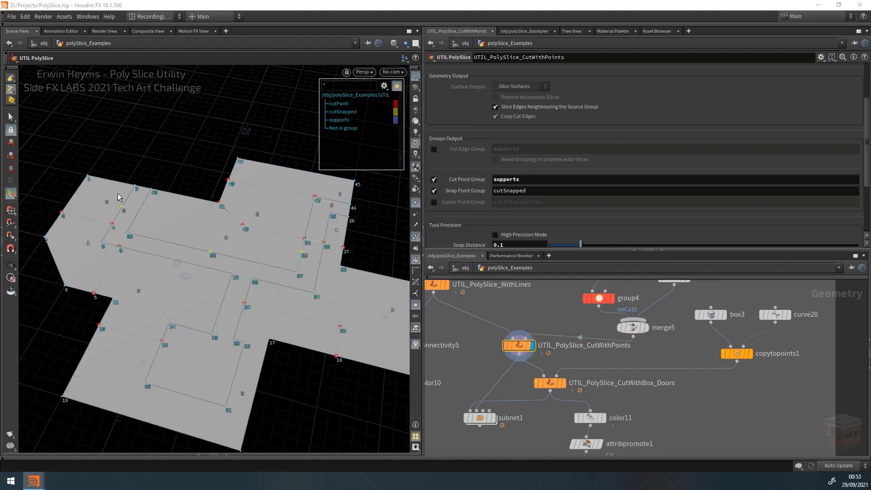
{"action": "mouse_move", "coordinate": [648, 331]}
{"action": "middle_click_drag", "start_coordinate": [648, 332], "coordinate": [624, 374]}
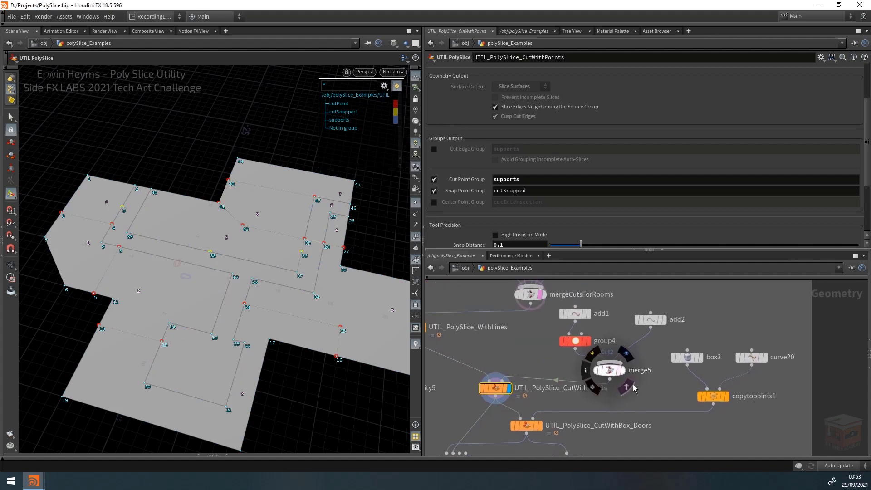
{"action": "left_click", "coordinate": [623, 371]}
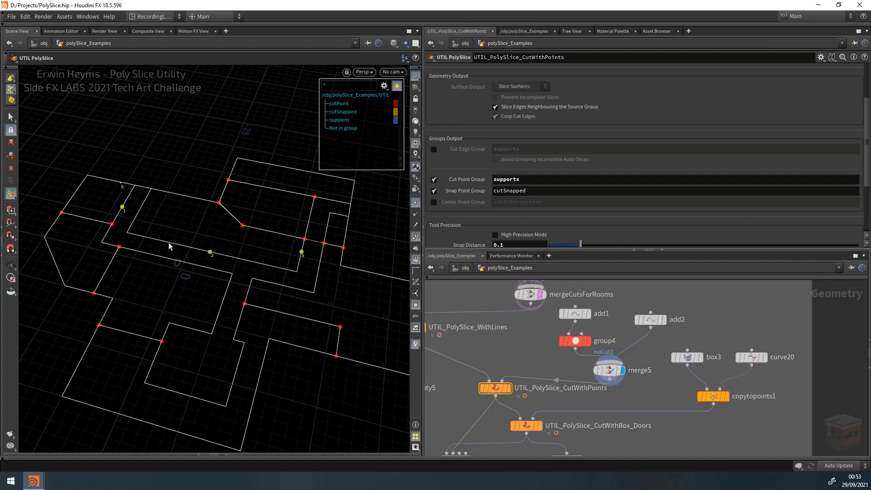
Inspect the noCut2 point group of group4, and display and select UTIL_PolySlice_CutWithPoints again.
{"action": "middle_click_drag", "start_coordinate": [513, 383], "coordinate": [517, 381]}
{"action": "left_click", "coordinate": [582, 341]}
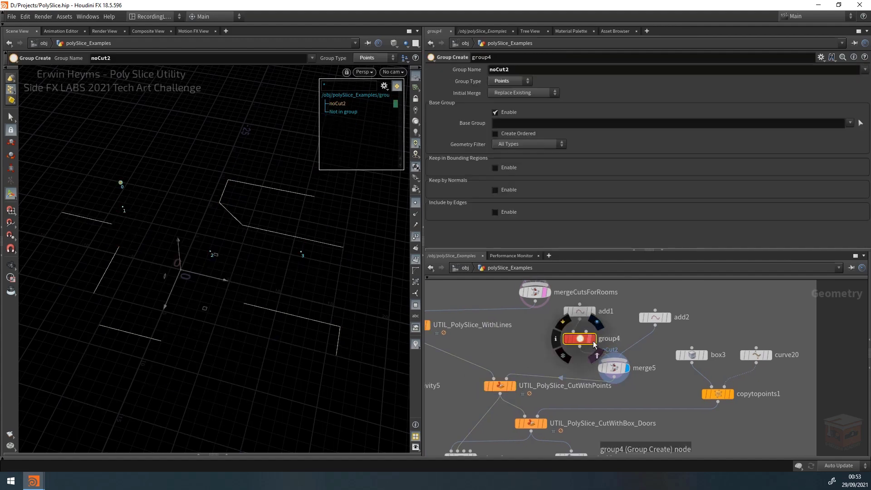
{"action": "left_click", "coordinate": [512, 390]}
{"action": "left_click", "coordinate": [514, 387]}
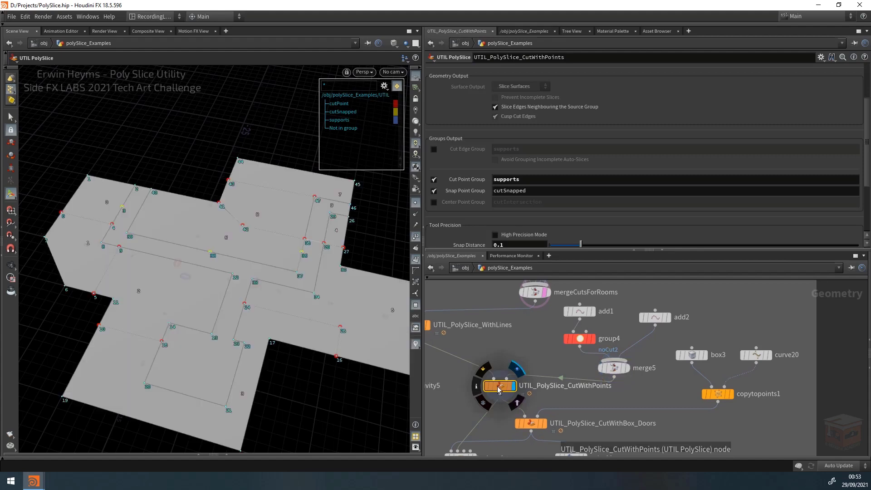
Inspect the Source Geo Group and Cutting Geo Group settings of UTIL_PolySlice_CutWithPoints.
{"action": "scroll", "coordinate": [484, 162], "scroll_direction": "up", "scroll_amount": 2}
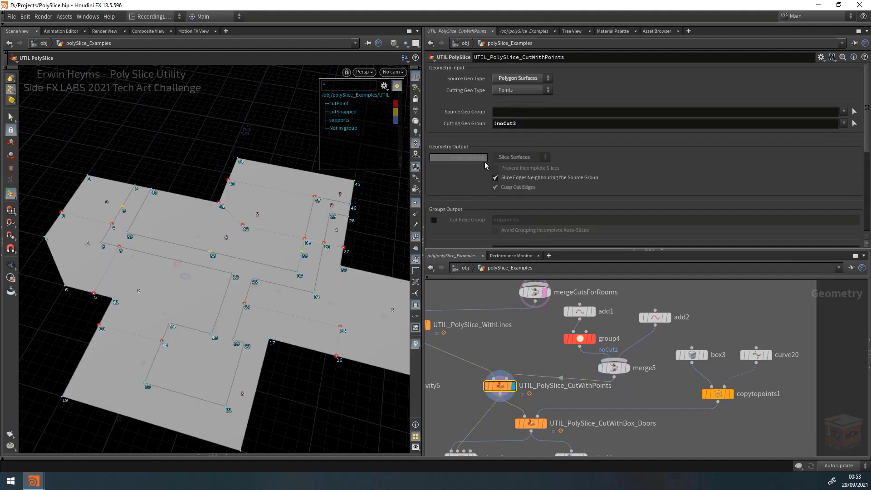
{"action": "left_click_drag", "start_coordinate": [517, 123], "coordinate": [492, 131]}
{"action": "left_click", "coordinate": [540, 125]}
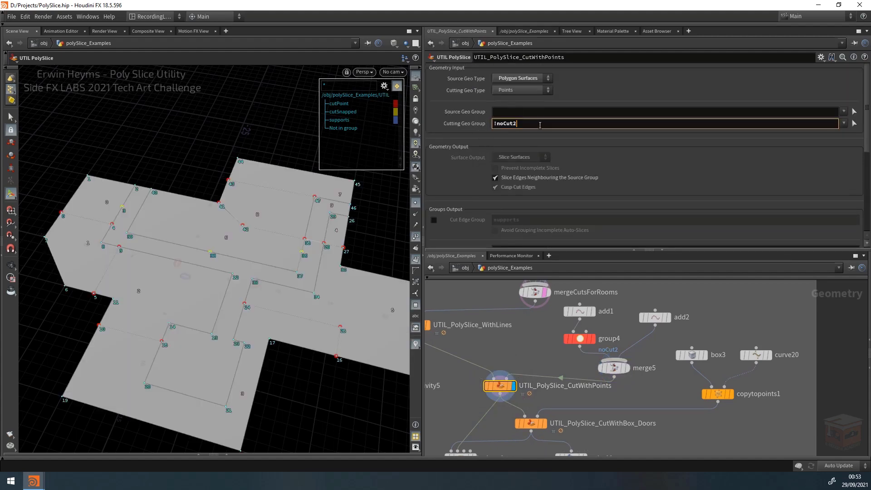
{"action": "left_click", "coordinate": [536, 113]}
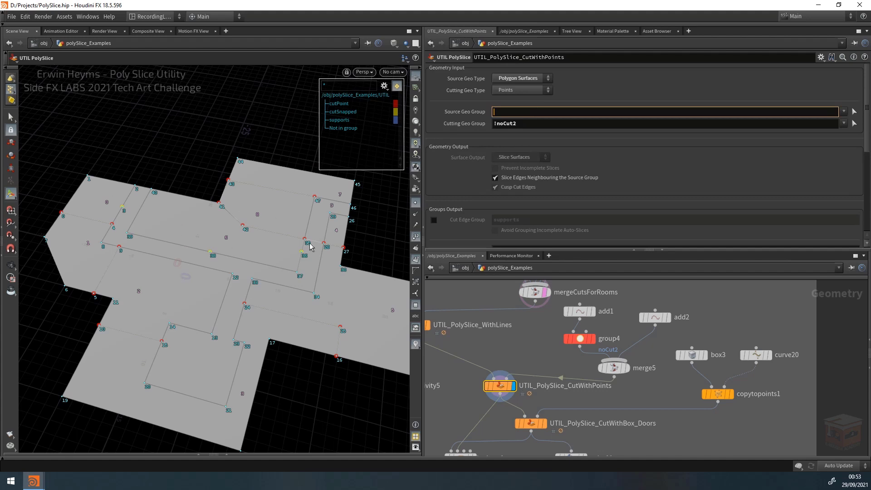
Template copytopoints1 over the floor and display its door boxes on their own.
{"action": "middle_click_drag", "start_coordinate": [531, 350], "coordinate": [530, 295]}
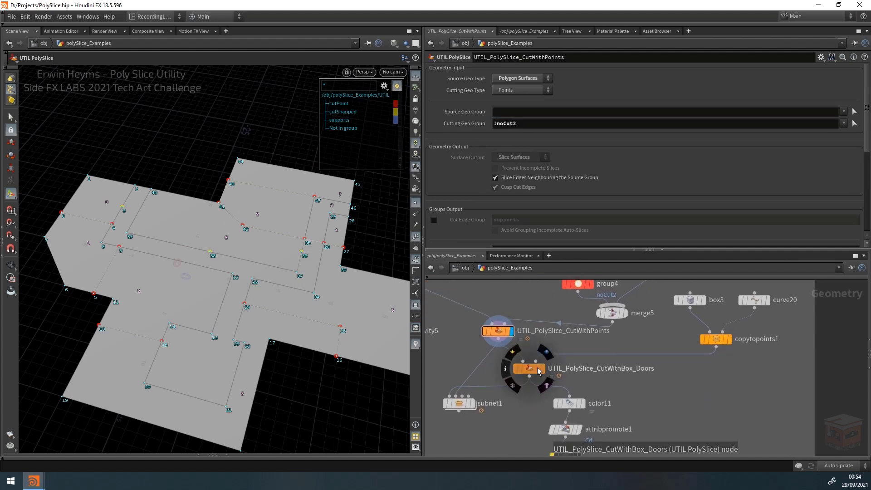
{"action": "middle_click_drag", "start_coordinate": [697, 379], "coordinate": [697, 395]}
{"action": "left_click", "coordinate": [725, 356]}
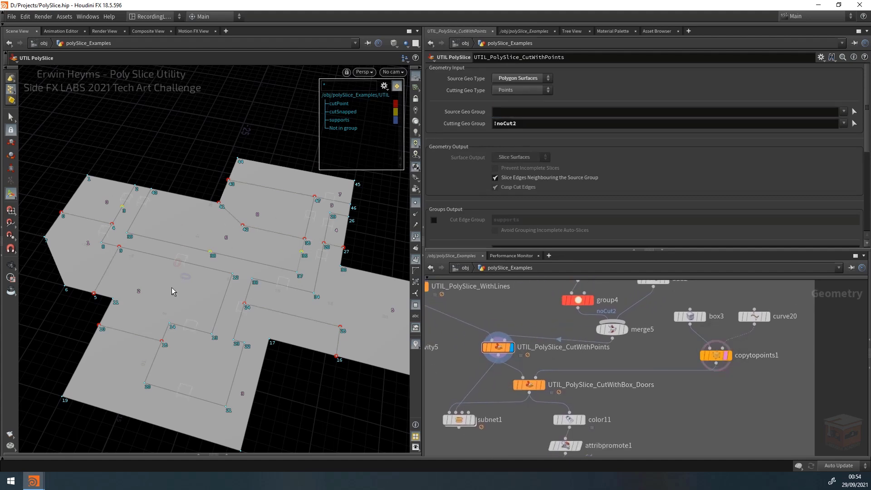
{"action": "left_click", "coordinate": [728, 355]}
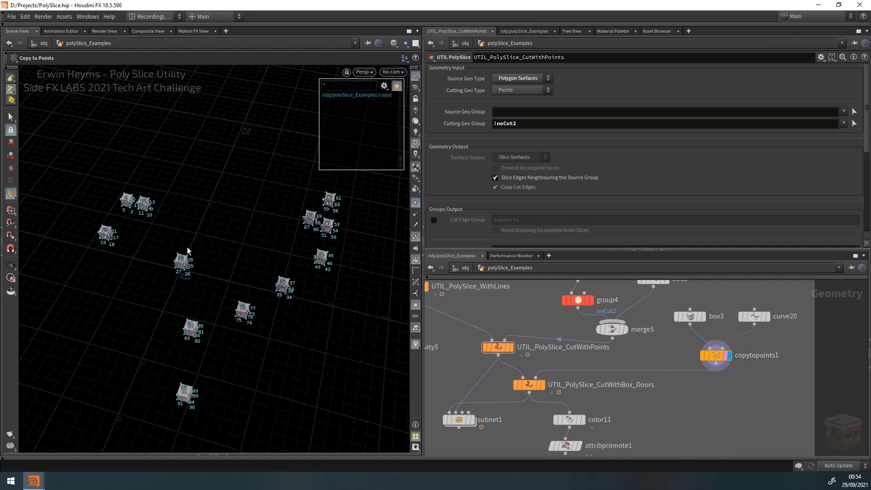
Display and select UTIL_PolySlice_CutWithBox_Doors and examine the door cuts along the room edges up close and overall.
{"action": "left_click", "coordinate": [542, 385]}
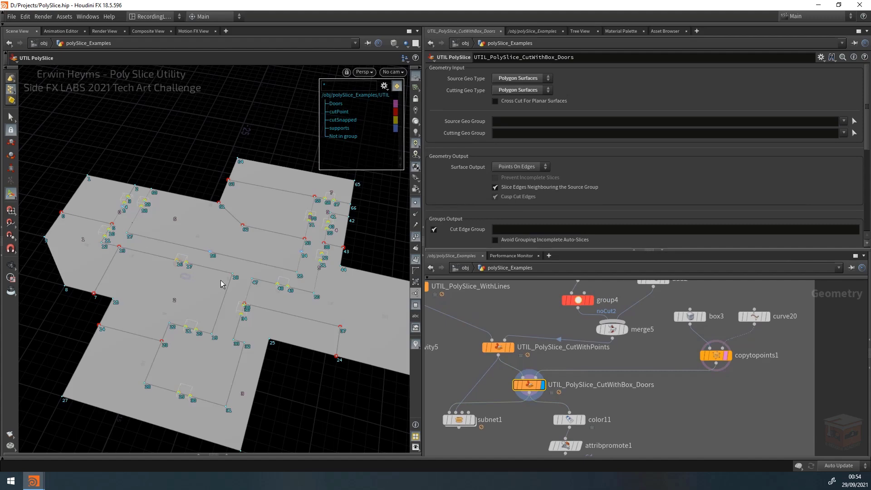
{"action": "scroll", "coordinate": [183, 257], "scroll_direction": "up", "scroll_amount": 10}
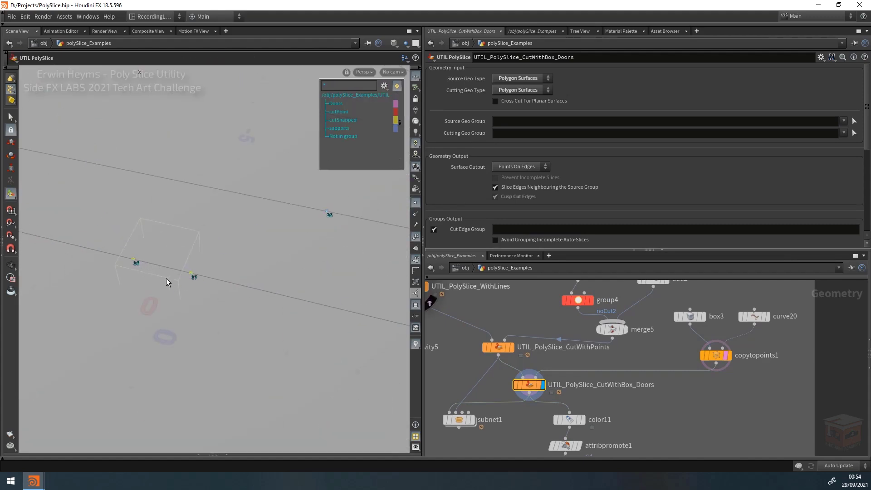
{"action": "key", "text": "space"}
{"action": "scroll", "coordinate": [275, 293], "scroll_direction": "down", "scroll_amount": 10}
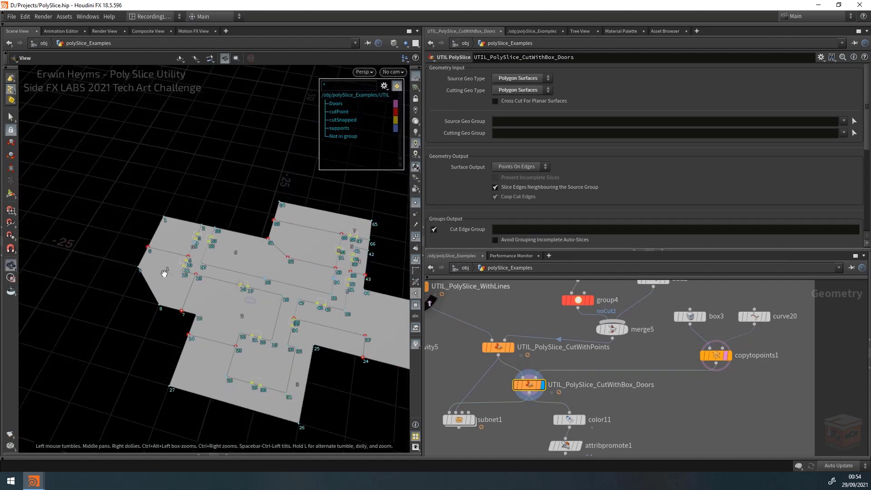
{"action": "middle_click_drag", "start_coordinate": [265, 291], "coordinate": [157, 262]}
{"action": "scroll", "coordinate": [156, 263], "scroll_direction": "up", "scroll_amount": 2}
{"action": "key", "text": "Return"}
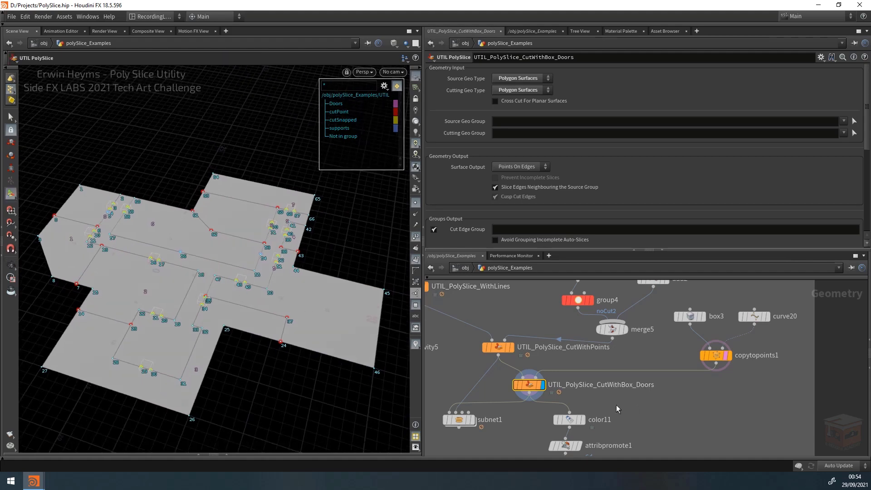
Display and select subnet1, and hide the point and primitive numbers in the viewport.
{"action": "left_click", "coordinate": [472, 420]}
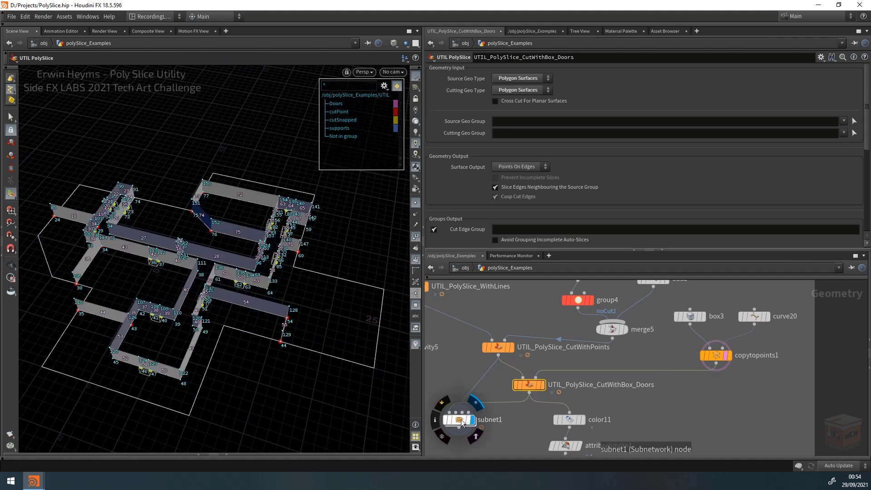
{"action": "left_click", "coordinate": [459, 420]}
{"action": "left_click", "coordinate": [415, 259]}
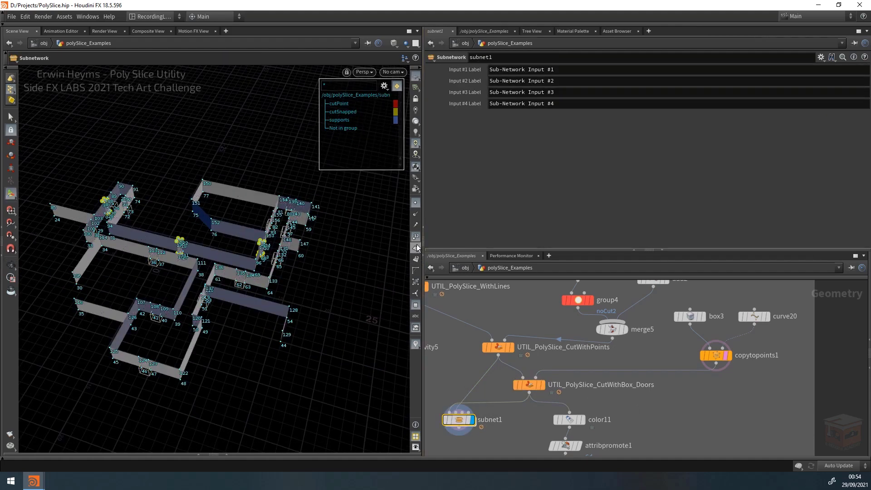
{"action": "left_click", "coordinate": [415, 237]}
Examine the walls, door openings and support columns generated by subnet1 from several angles and distances.
{"action": "key", "text": "space"}
{"action": "left_click_drag", "start_coordinate": [205, 271], "coordinate": [193, 262]}
{"action": "right_click_drag", "start_coordinate": [193, 262], "coordinate": [232, 261]}
{"action": "mouse_move", "coordinate": [231, 260]}
{"action": "left_mouse_down"}
{"action": "mouse_move", "coordinate": [175, 254]}
{"action": "mouse_move", "coordinate": [235, 260]}
{"action": "left_mouse_up"}
{"action": "right_click_drag", "start_coordinate": [235, 260], "coordinate": [154, 259]}
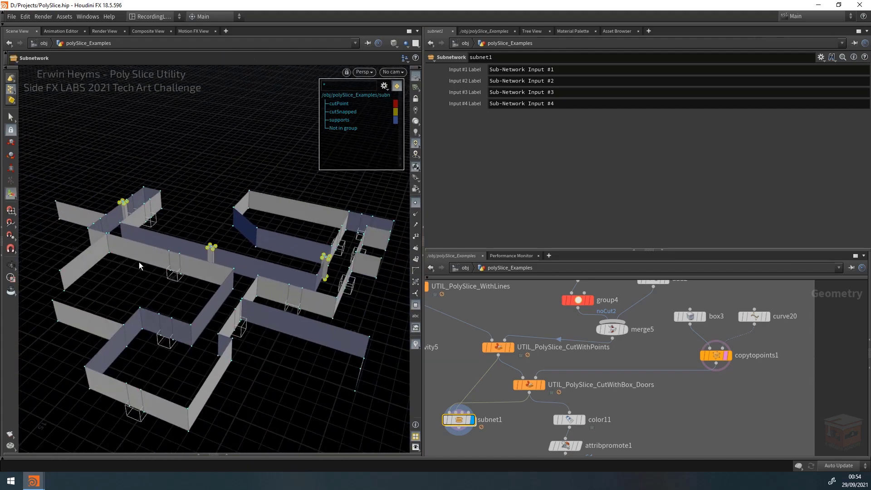
{"action": "key", "text": "Escape"}
{"action": "scroll", "coordinate": [168, 266], "scroll_direction": "up", "scroll_amount": 6}
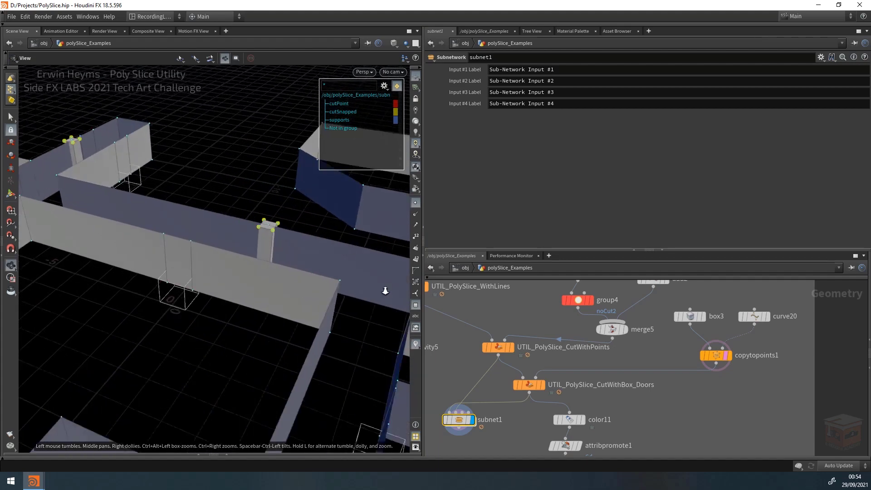
{"action": "key", "text": "Return"}
{"action": "left_click_drag", "start_coordinate": [181, 262], "coordinate": [228, 279]}
{"action": "scroll", "coordinate": [669, 406], "scroll_direction": "down", "scroll_amount": 5}
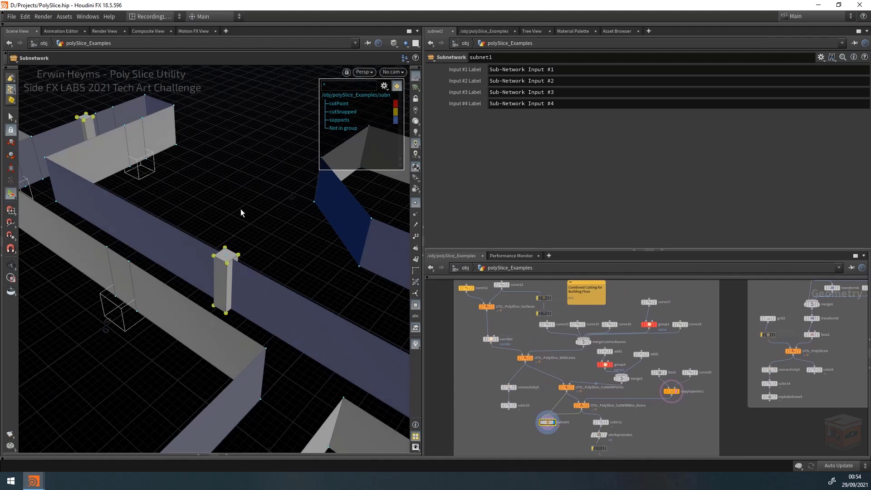
{"action": "key", "text": "space"}
{"action": "scroll", "coordinate": [272, 226], "scroll_direction": "down", "scroll_amount": 6}
{"action": "left_click_drag", "start_coordinate": [256, 232], "coordinate": [283, 237]}
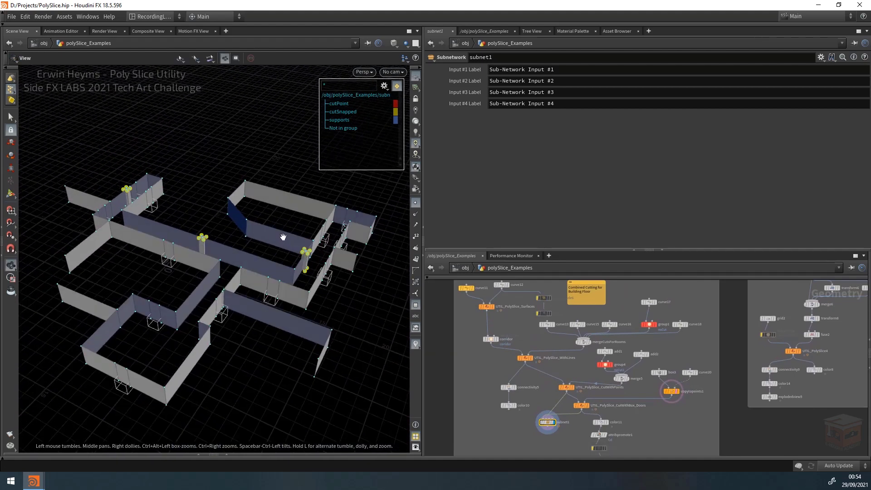
{"action": "middle_click_drag", "start_coordinate": [283, 237], "coordinate": [288, 235]}
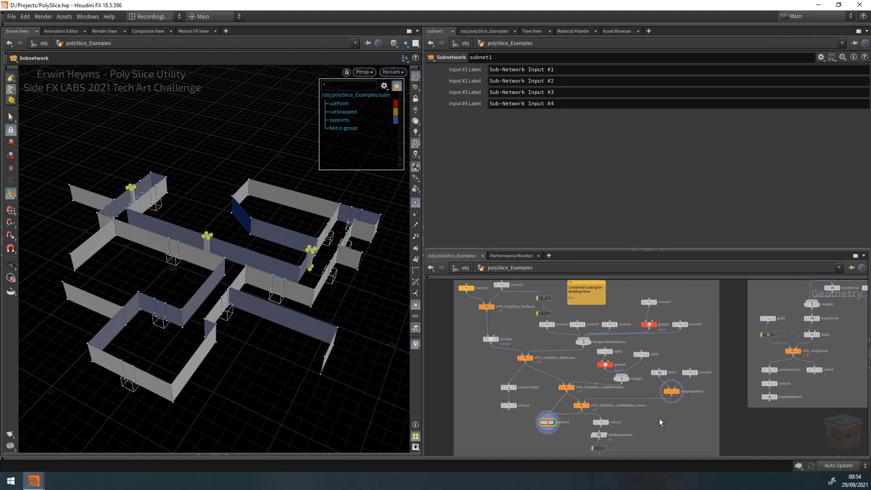
Display attribpromote1 to examine the room colours beneath the walls of subnet1.
{"action": "scroll", "coordinate": [630, 401], "scroll_direction": "up", "scroll_amount": 5}
{"action": "left_click", "coordinate": [595, 406]}
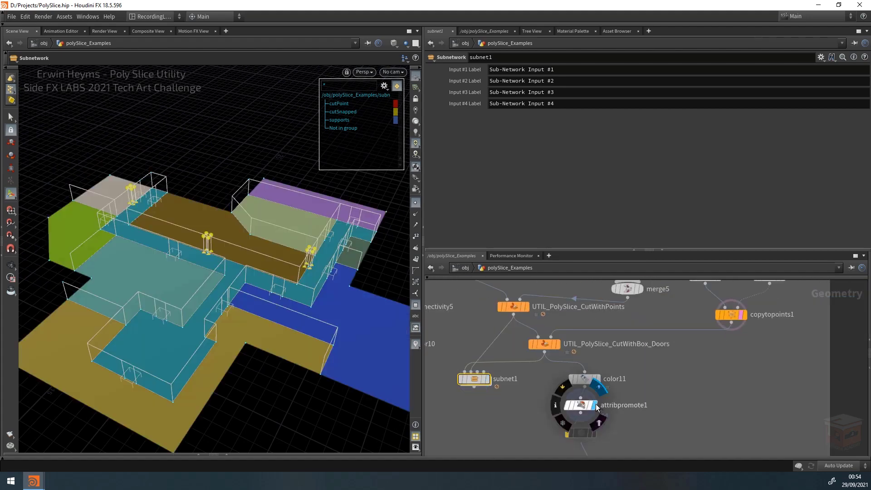
{"action": "right_click_drag", "start_coordinate": [266, 262], "coordinate": [338, 279]}
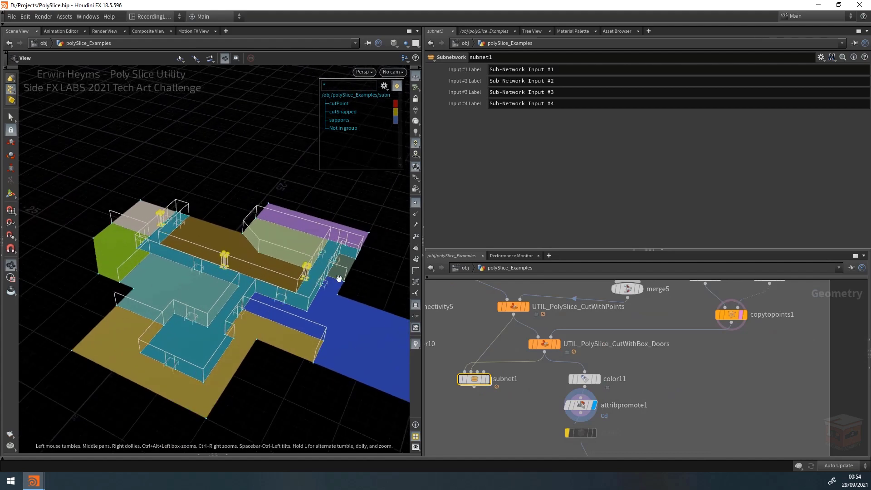
{"action": "middle_click_drag", "start_coordinate": [338, 279], "coordinate": [216, 260]}
Display and select explodedview5, followed by UTIL_PolySlice4, and examine the sliced grid.
{"action": "scroll", "coordinate": [717, 391], "scroll_direction": "down", "scroll_amount": 5}
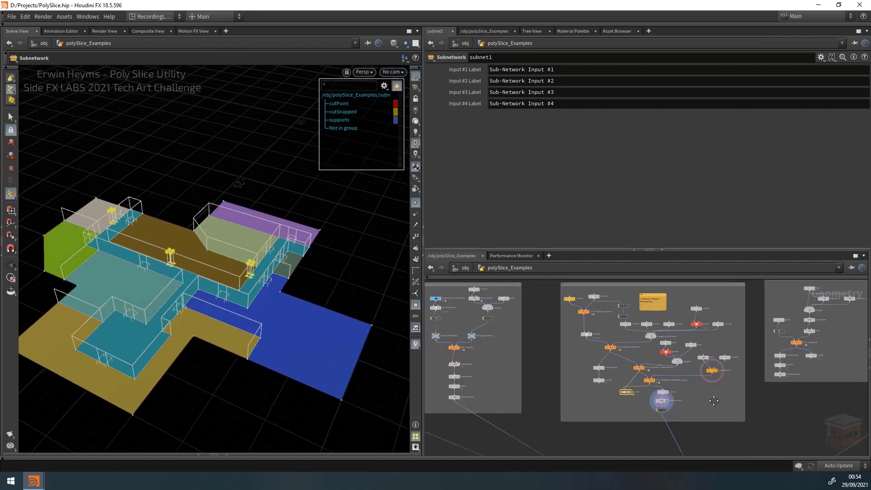
{"action": "middle_click_drag", "start_coordinate": [852, 400], "coordinate": [707, 411]}
{"action": "scroll", "coordinate": [640, 384], "scroll_direction": "up", "scroll_amount": 5}
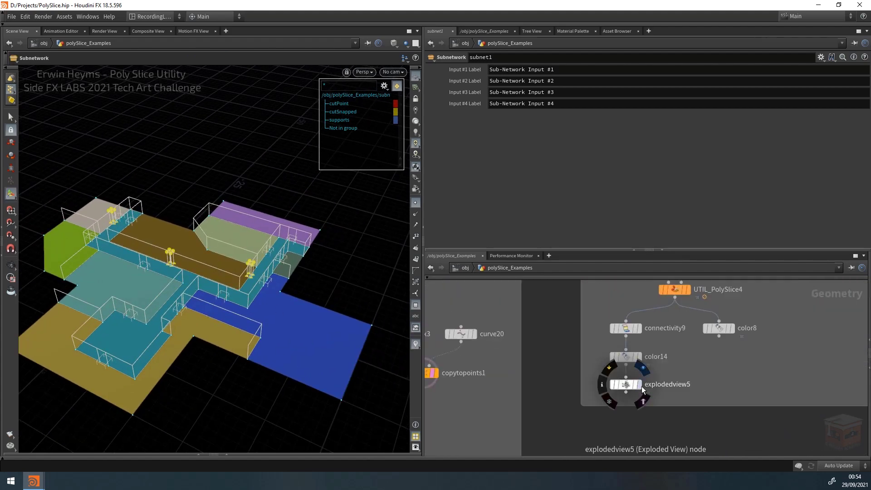
{"action": "left_click", "coordinate": [638, 386]}
{"action": "left_click", "coordinate": [626, 384]}
{"action": "middle_click_drag", "start_coordinate": [758, 368], "coordinate": [734, 428]}
{"action": "left_click", "coordinate": [664, 349]}
{"action": "left_click", "coordinate": [650, 352]}
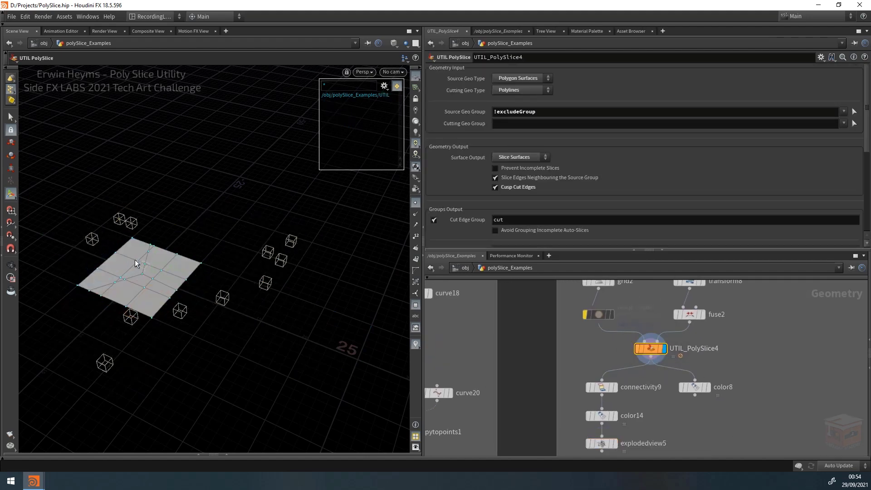
{"action": "right_click_drag", "start_coordinate": [137, 262], "coordinate": [162, 272], "text": "alt"}
{"action": "left_click_drag", "start_coordinate": [162, 273], "coordinate": [224, 287], "text": "alt"}
Connect line1 directly to the cutting input of UTIL_PolySlice4 in place of fuse2.
{"action": "middle_click_drag", "start_coordinate": [737, 336], "coordinate": [723, 389]}
{"action": "scroll", "coordinate": [720, 376], "scroll_direction": "down", "scroll_amount": 2}
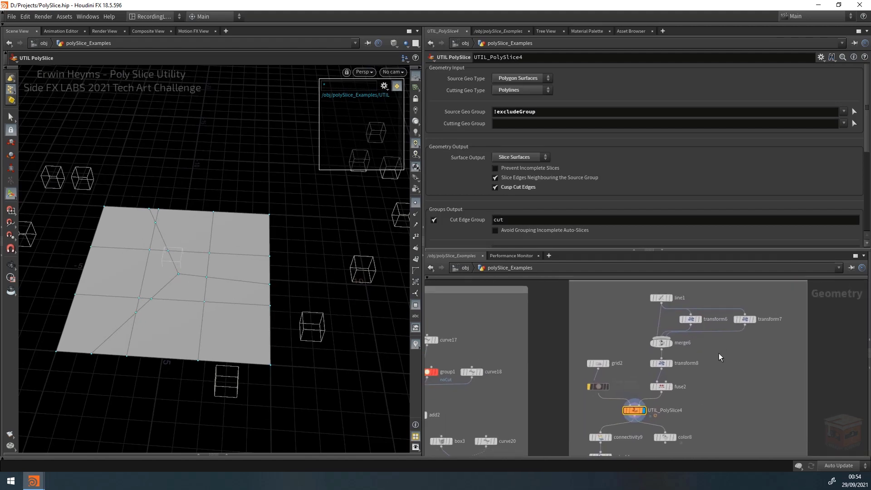
{"action": "left_click_drag", "start_coordinate": [665, 307], "coordinate": [641, 408]}
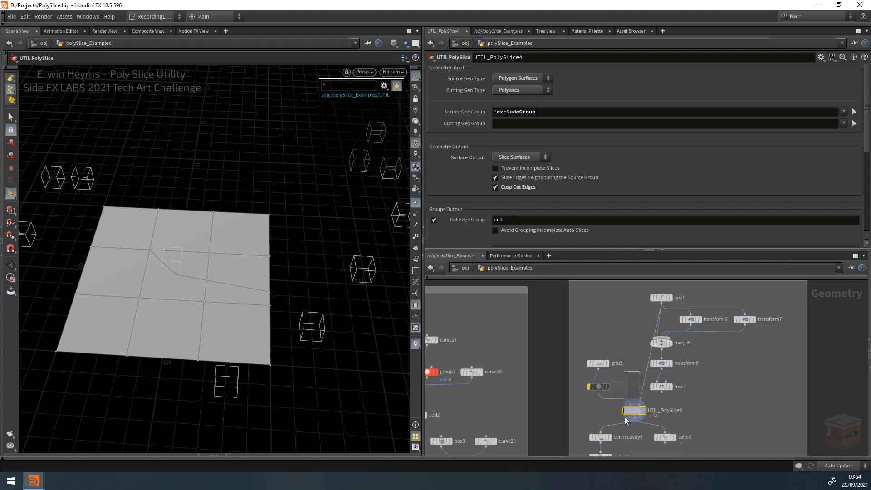
Set grid2 to 2 rows and 2 columns, and view the cut edges without the grid's handles.
{"action": "left_click", "coordinate": [596, 364]}
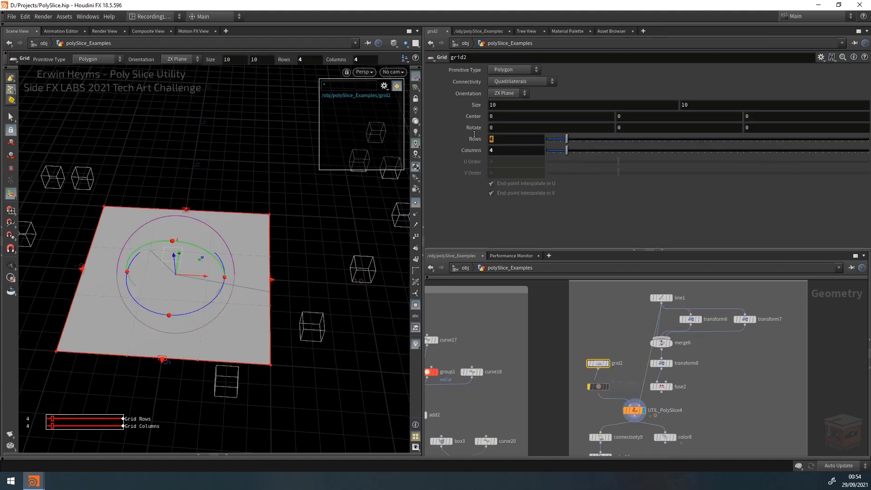
{"action": "type", "text": "2"}
{"action": "key", "text": "Tab"}
{"action": "type", "text": "2"}
{"action": "key", "text": "Return"}
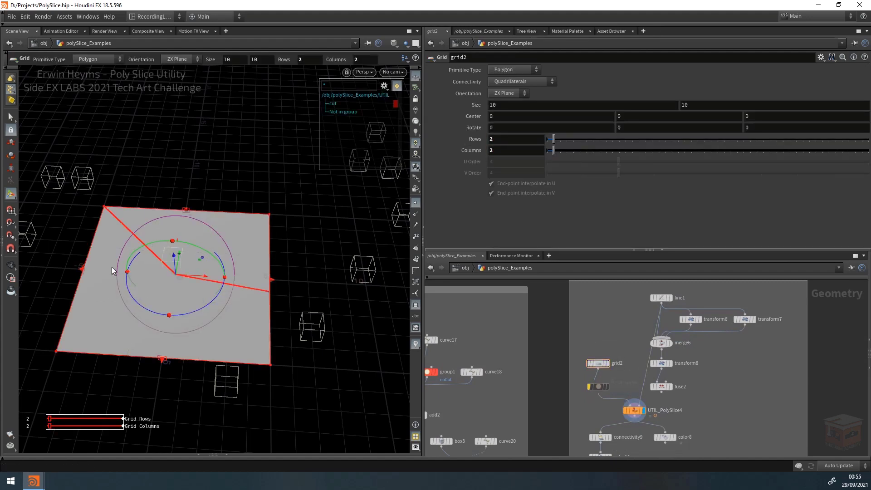
{"action": "left_click", "coordinate": [10, 265]}
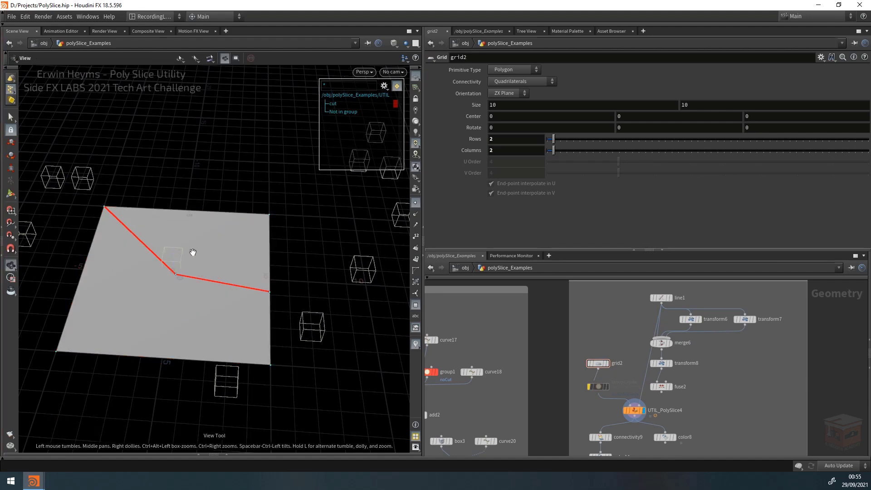
{"action": "left_click_drag", "start_coordinate": [193, 252], "coordinate": [191, 250]}
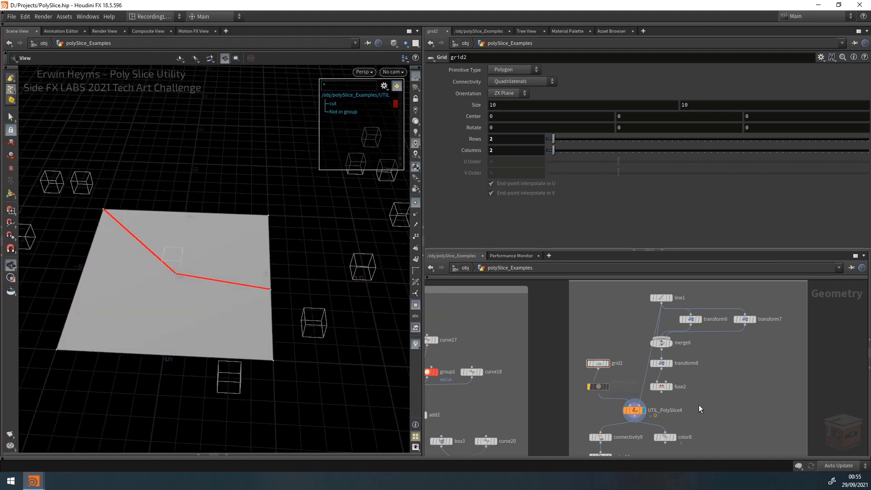
Turn on Avoid Grouping Incomplete Auto-Slices for the cut edge group of UTIL_PolySlice4.
{"action": "left_click", "coordinate": [625, 414]}
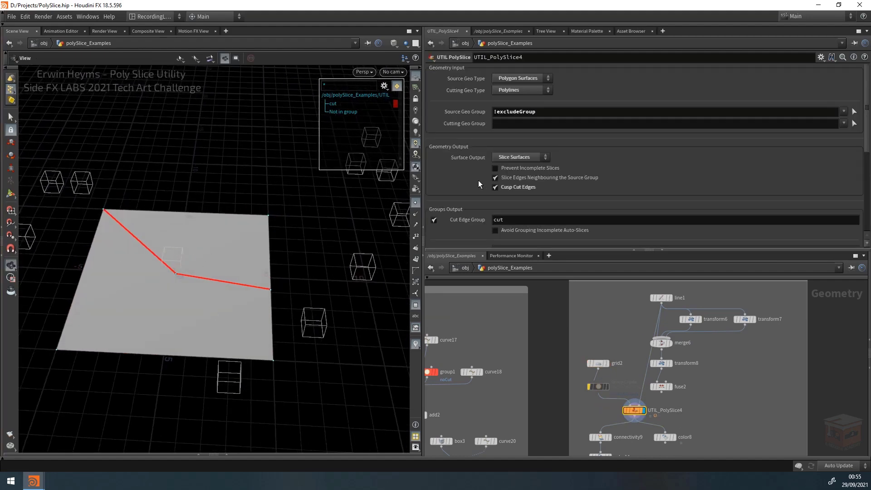
{"action": "scroll", "coordinate": [478, 185], "scroll_direction": "down", "scroll_amount": 2}
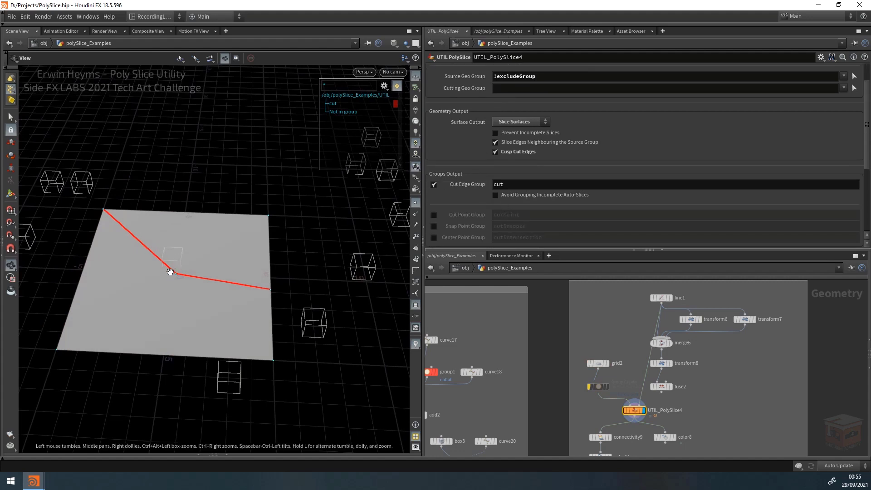
{"action": "left_click", "coordinate": [549, 197]}
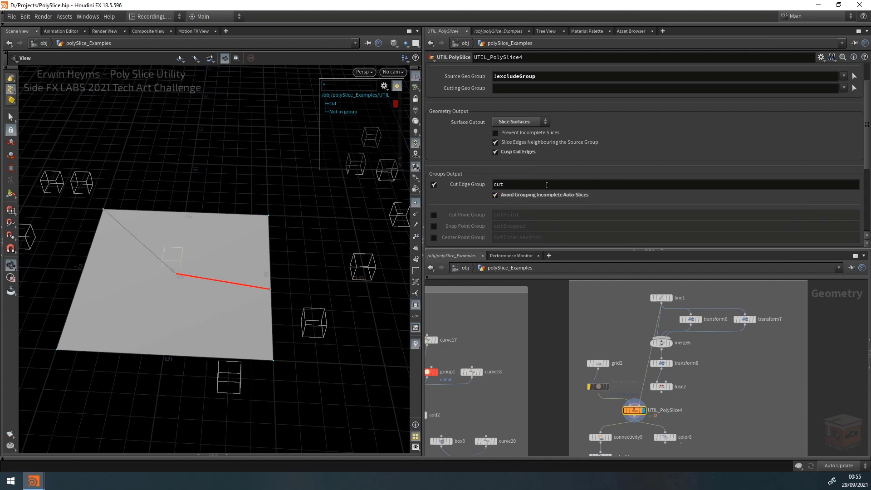
Select line1 to check its settings, and reconnect fuse2 to the cutting input of UTIL_PolySlice4.
{"action": "left_click", "coordinate": [666, 298]}
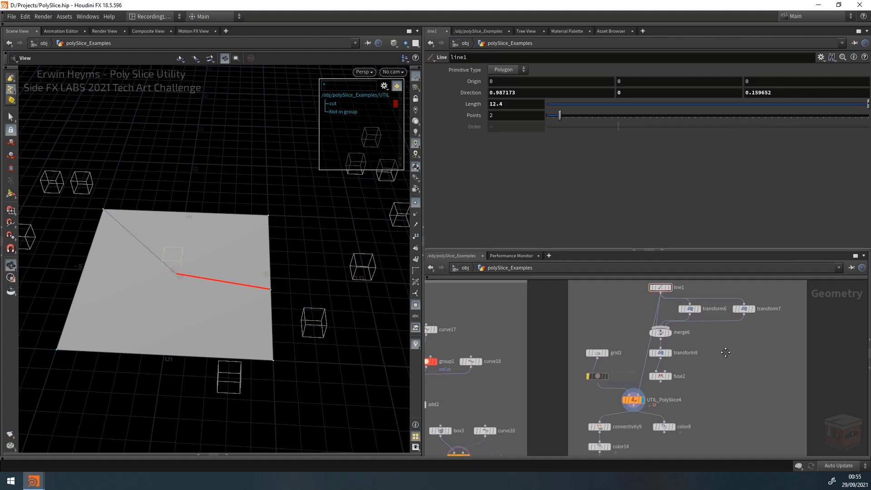
{"action": "scroll", "coordinate": [712, 350], "scroll_direction": "up", "scroll_amount": 3}
{"action": "left_click", "coordinate": [690, 319]}
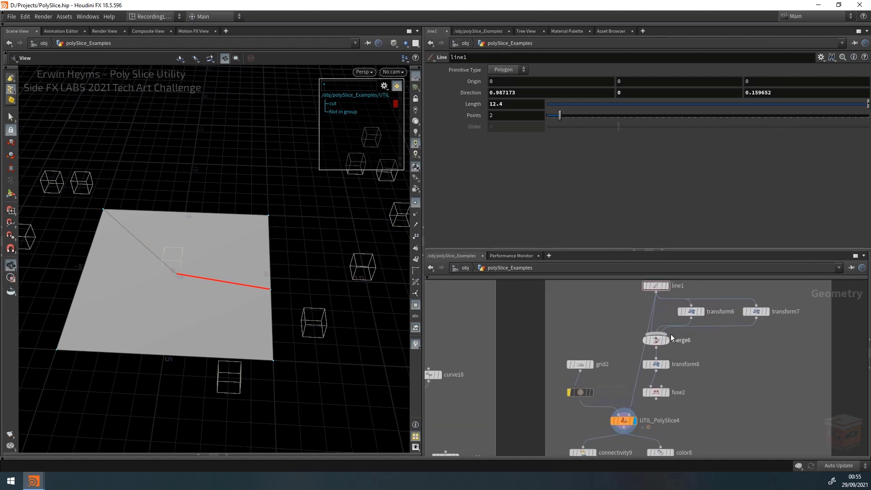
{"action": "left_click", "coordinate": [633, 414]}
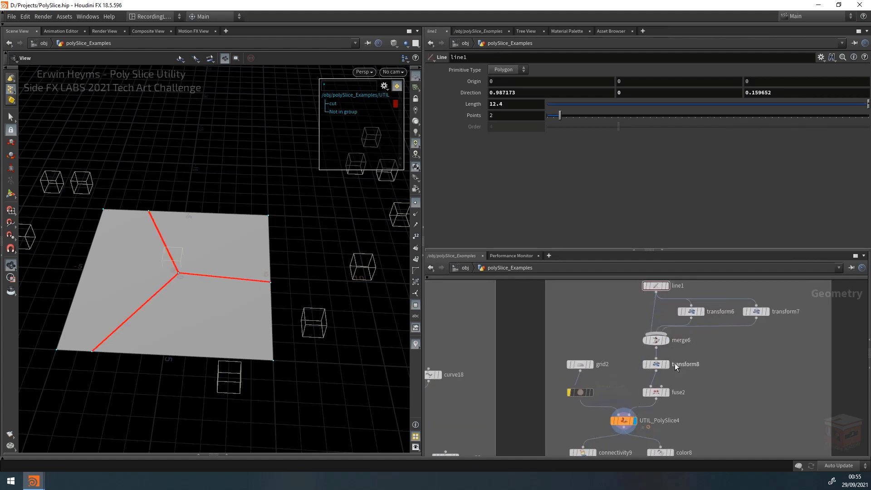
{"action": "middle_click_drag", "start_coordinate": [726, 348], "coordinate": [715, 360]}
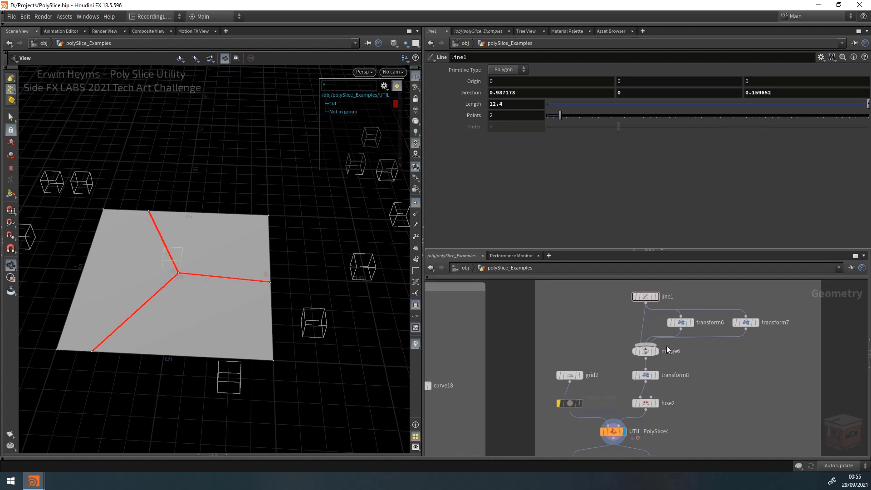
Move the merged cutting lines in transform8 to about 0.126 in X and -0.778 in Z.
{"action": "left_click", "coordinate": [646, 296]}
{"action": "left_click", "coordinate": [11, 194]}
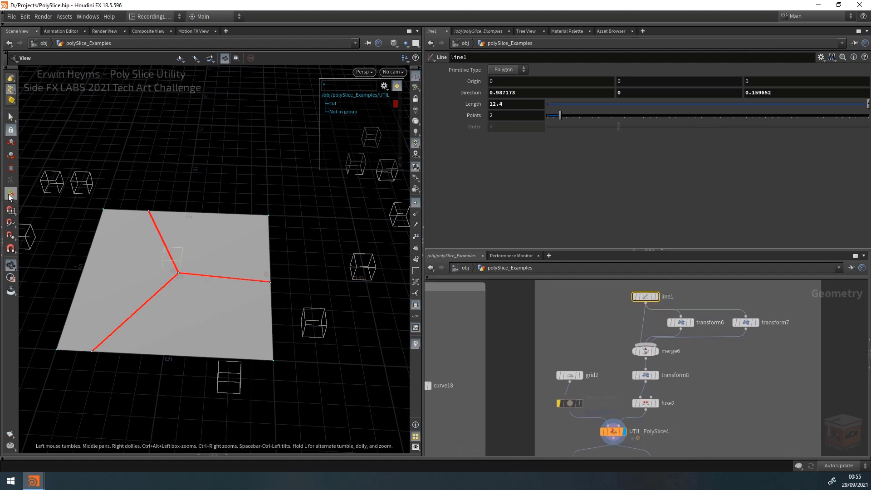
{"action": "key", "text": "ctrl+z"}
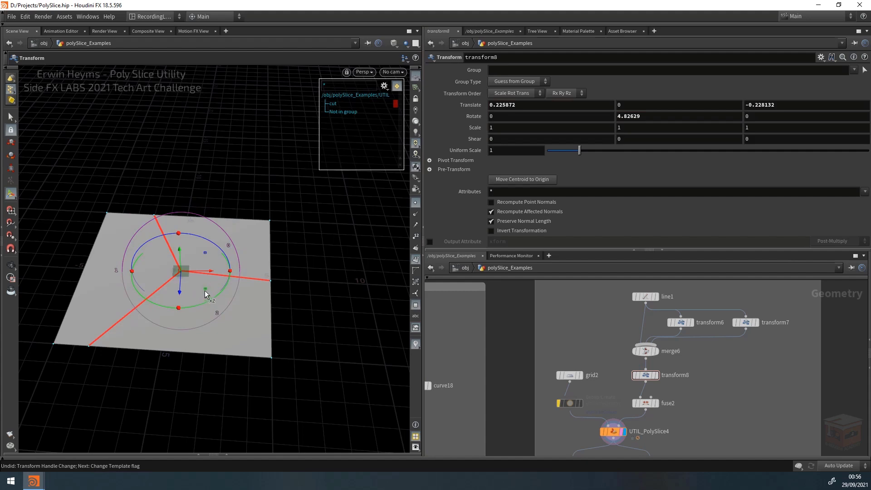
{"action": "left_click_drag", "start_coordinate": [203, 291], "coordinate": [182, 250]}
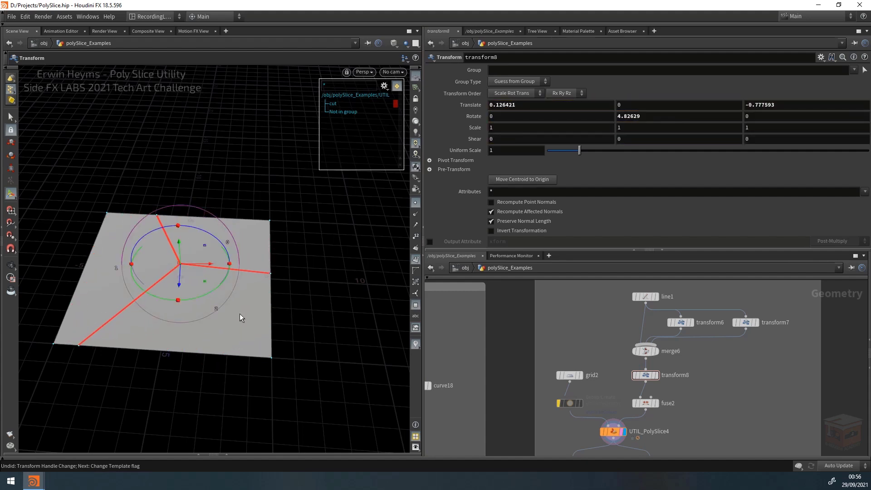
Display explodedview2 and examine the sliced box pieces and the cutter nodes merged into UTIL_PolySlice2.
{"action": "key", "text": "h"}
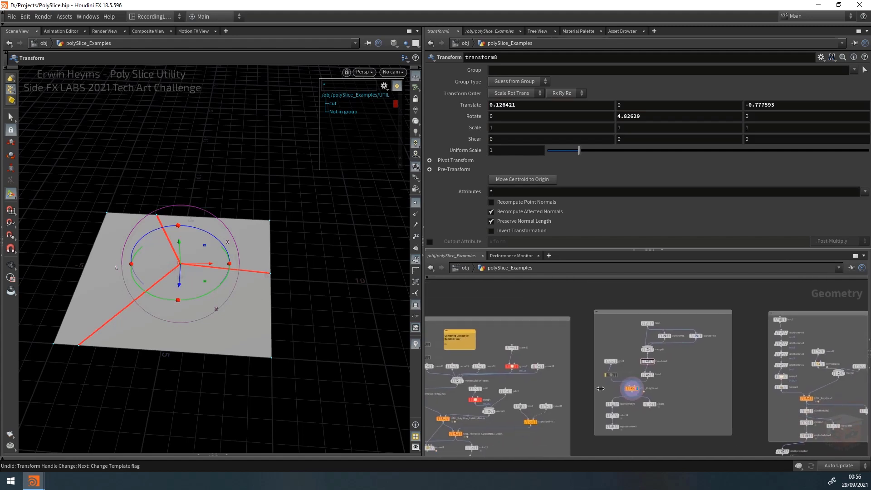
{"action": "middle_click_drag", "start_coordinate": [716, 395], "coordinate": [514, 337]}
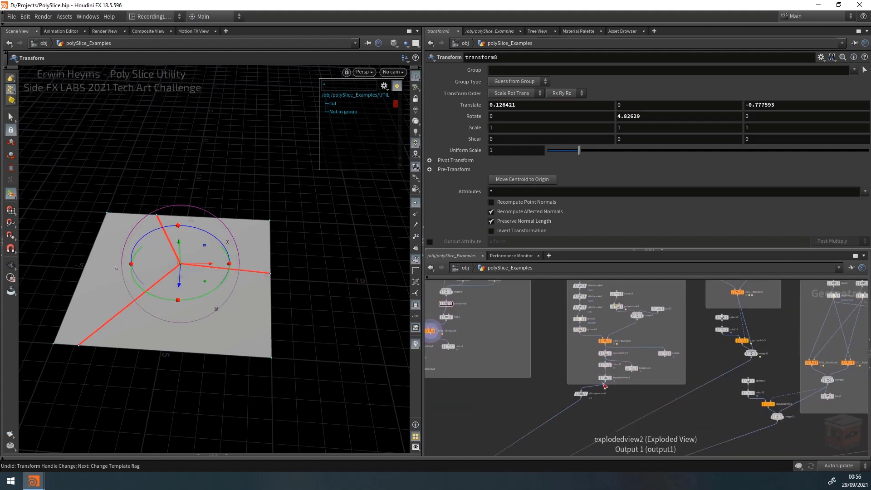
{"action": "scroll", "coordinate": [606, 383], "scroll_direction": "up", "scroll_amount": 5}
{"action": "left_click", "coordinate": [620, 384]}
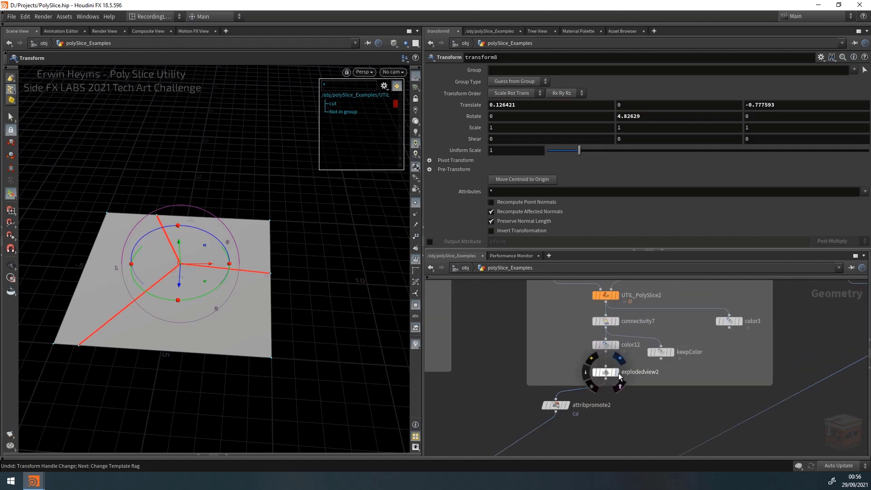
{"action": "left_click", "coordinate": [605, 372]}
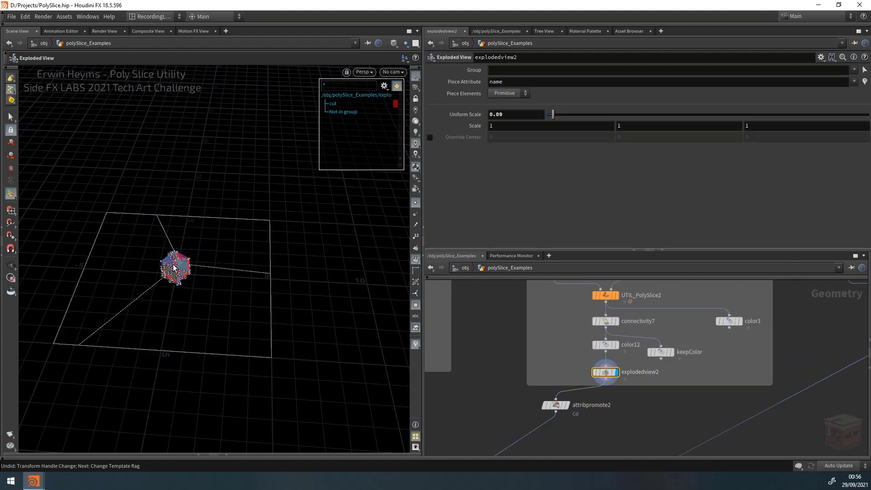
{"action": "right_click_drag", "start_coordinate": [174, 268], "coordinate": [545, 298], "text": "alt"}
{"action": "left_click_drag", "start_coordinate": [221, 280], "coordinate": [457, 363], "text": "alt"}
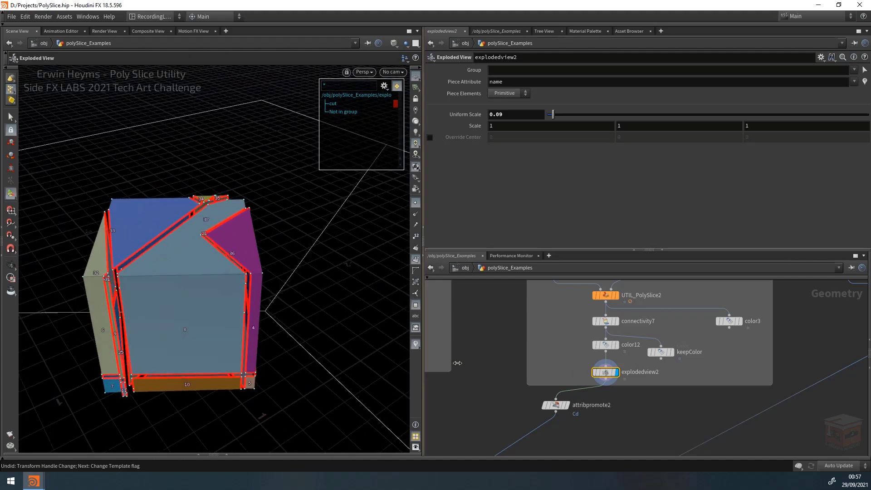
{"action": "scroll", "coordinate": [627, 397], "scroll_direction": "down", "scroll_amount": 7}
{"action": "middle_click_drag", "start_coordinate": [656, 403], "coordinate": [630, 409]}
{"action": "scroll", "coordinate": [594, 363], "scroll_direction": "up", "scroll_amount": 7}
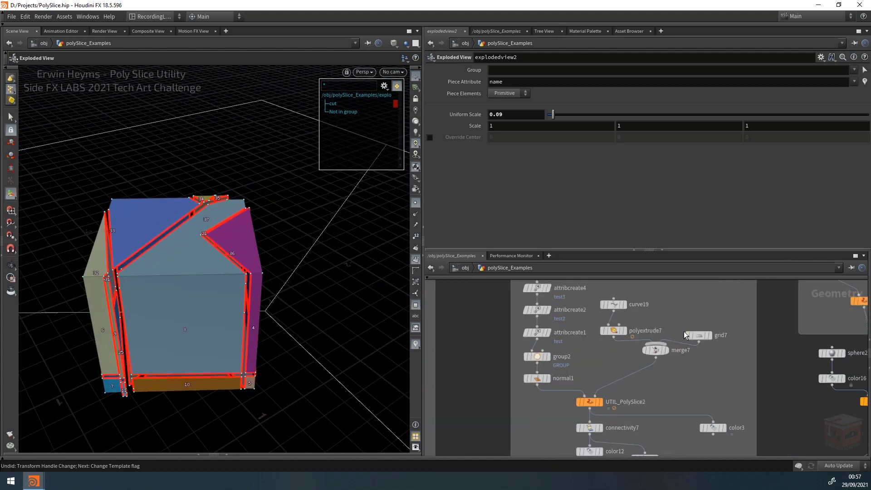
{"action": "scroll", "coordinate": [665, 354], "scroll_direction": "down", "scroll_amount": 3}
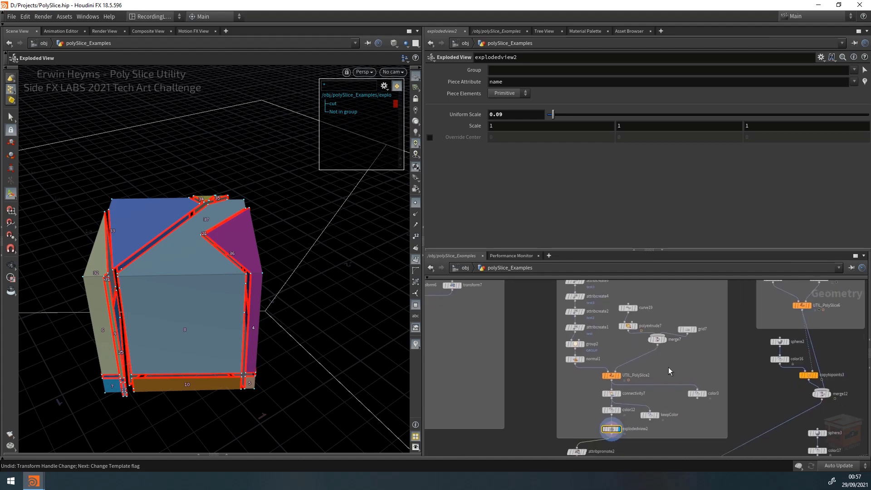
{"action": "scroll", "coordinate": [668, 367], "scroll_direction": "down", "scroll_amount": 3}
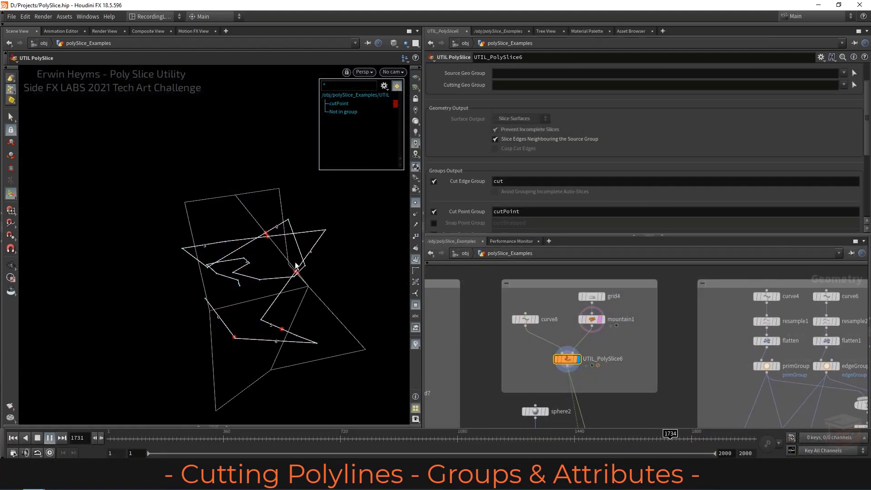
Check the animated polyline cut of UTIL_PolySlice6 and its Source Geo Type, Cutting Geo Type and group output options.
{"action": "key", "text": "Escape"}
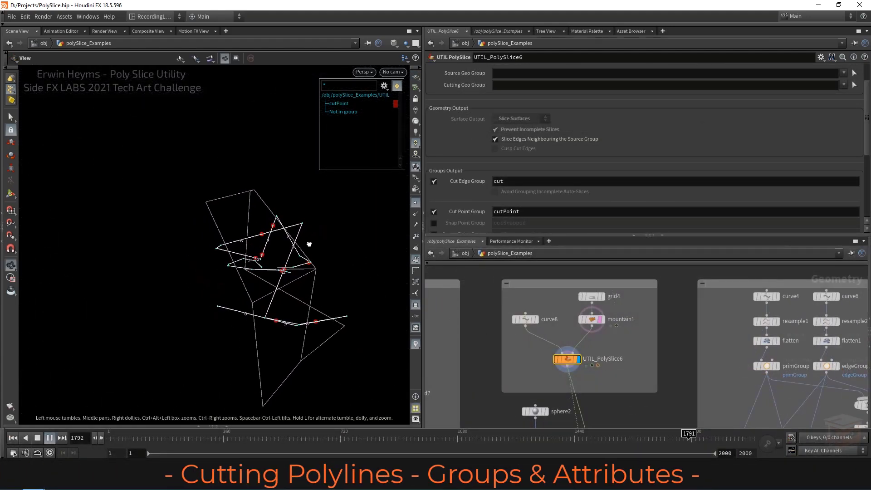
{"action": "key", "text": "Return"}
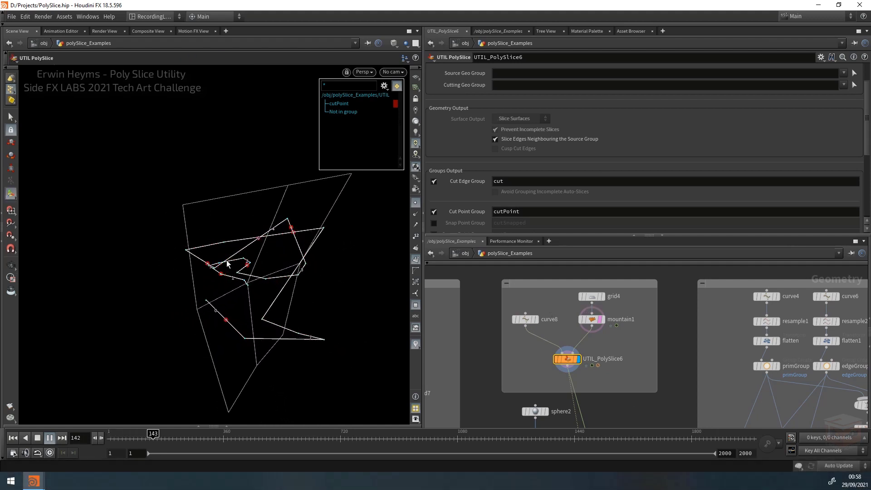
{"action": "scroll", "coordinate": [467, 143], "scroll_direction": "up", "scroll_amount": 1}
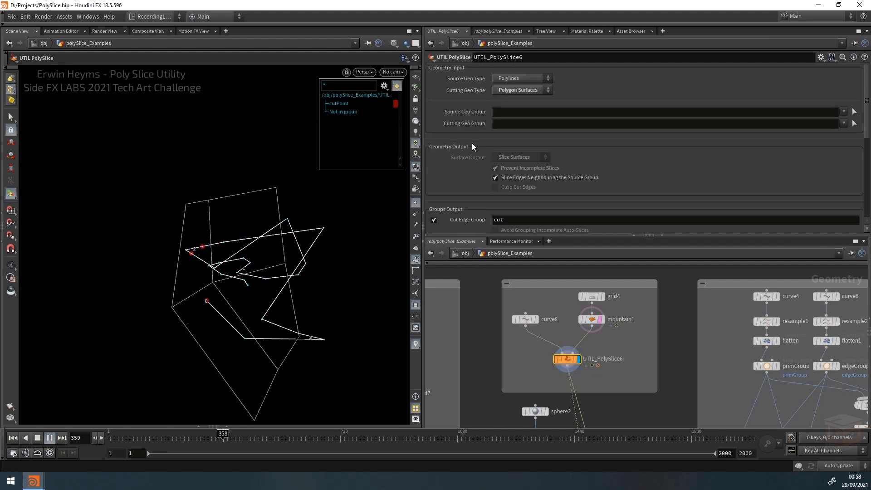
{"action": "left_click", "coordinate": [524, 78]}
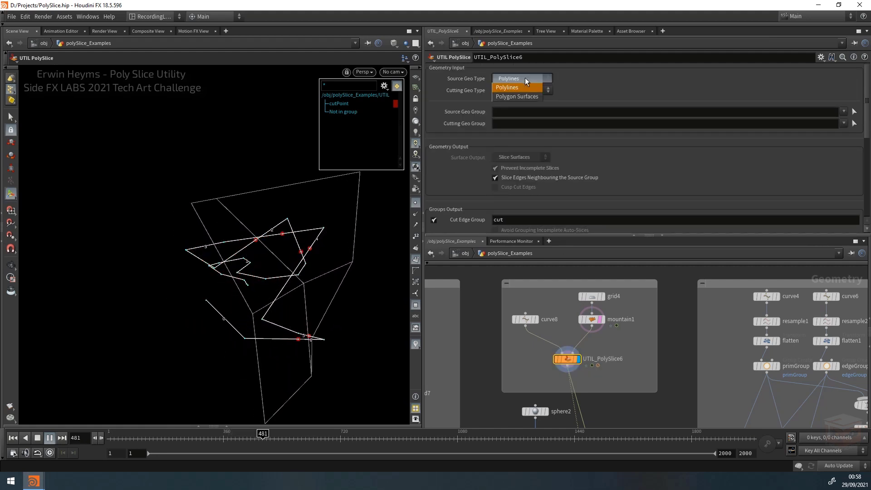
{"action": "left_click", "coordinate": [525, 78]}
{"action": "left_click", "coordinate": [530, 91]}
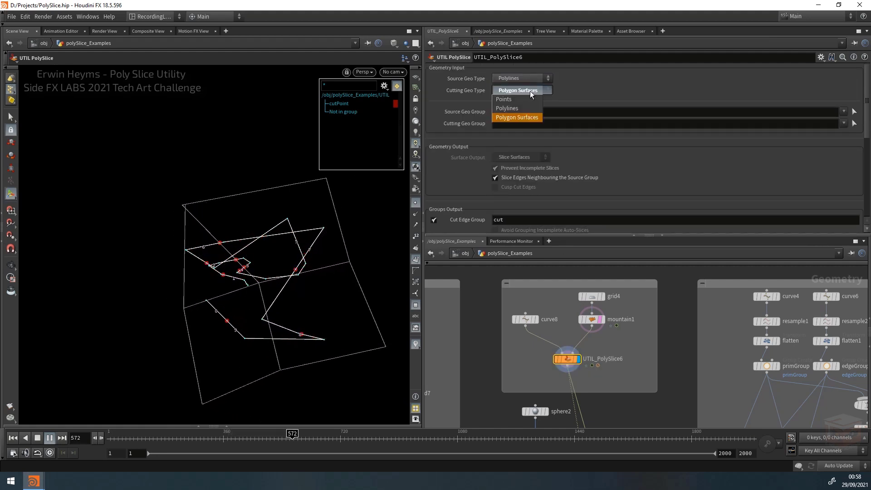
{"action": "left_click", "coordinate": [522, 117]}
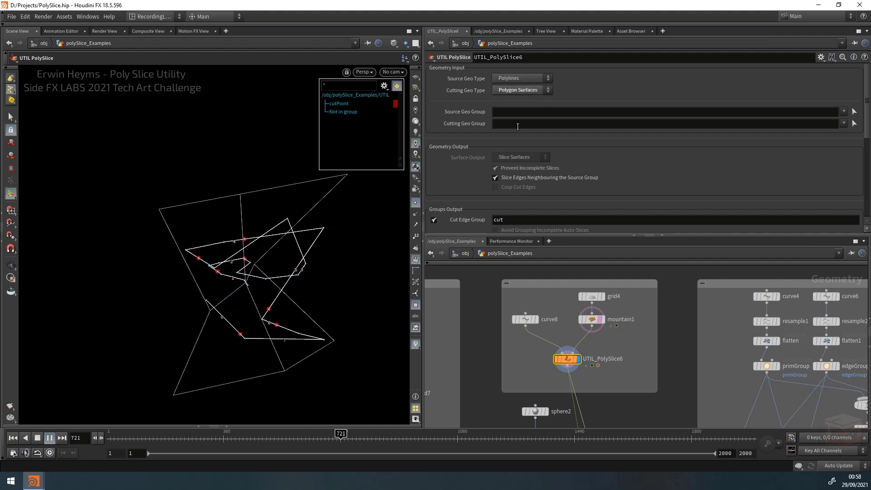
{"action": "scroll", "coordinate": [478, 150], "scroll_direction": "down", "scroll_amount": 3}
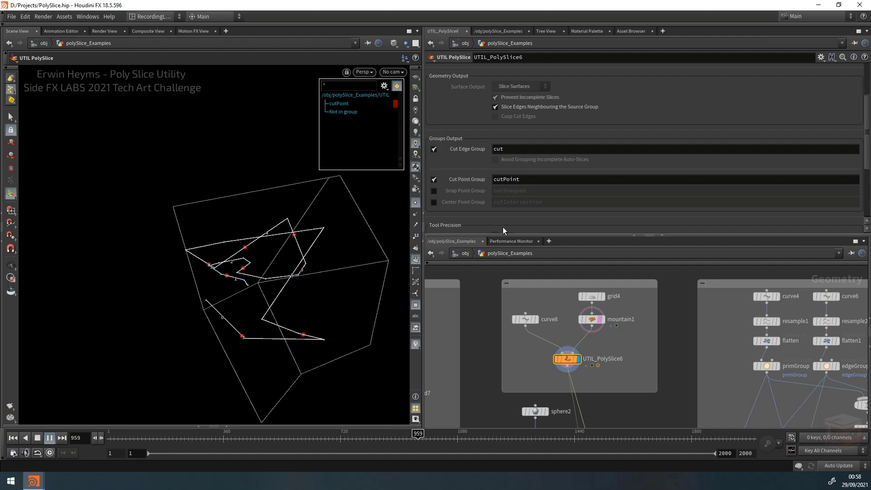
{"action": "left_click_drag", "start_coordinate": [262, 295], "coordinate": [250, 278], "text": "alt"}
Display the merge8 curves and list their point groups in the viewport group list.
{"action": "scroll", "coordinate": [623, 374], "scroll_direction": "down", "scroll_amount": 3}
{"action": "middle_click_drag", "start_coordinate": [622, 372], "coordinate": [473, 278]}
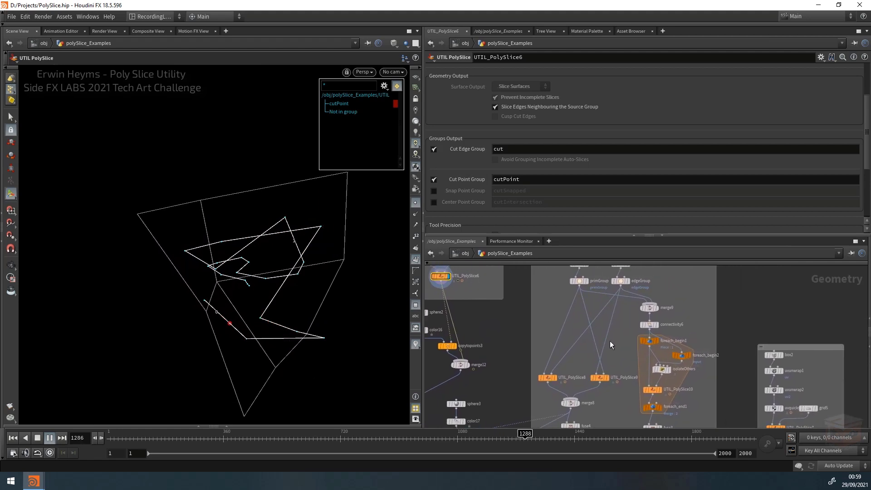
{"action": "middle_click_drag", "start_coordinate": [609, 341], "coordinate": [599, 368]}
{"action": "scroll", "coordinate": [599, 368], "scroll_direction": "down", "scroll_amount": 3}
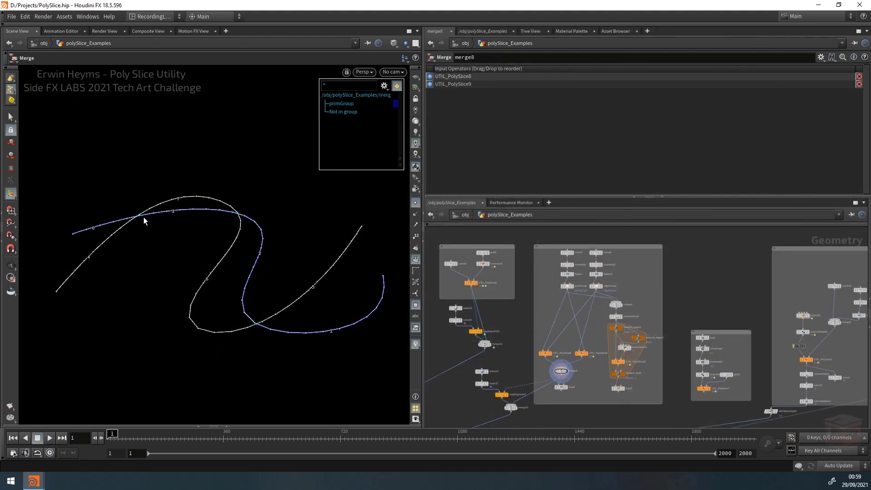
{"action": "left_click", "coordinate": [384, 86]}
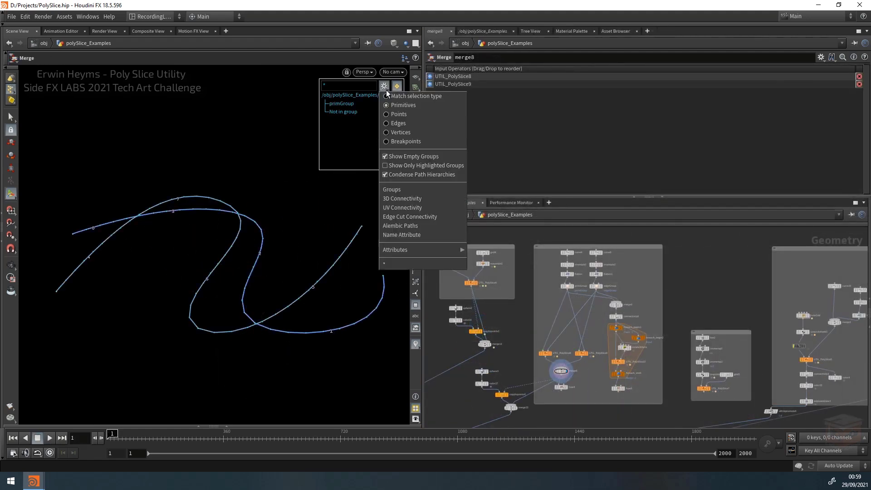
{"action": "left_click", "coordinate": [398, 113]}
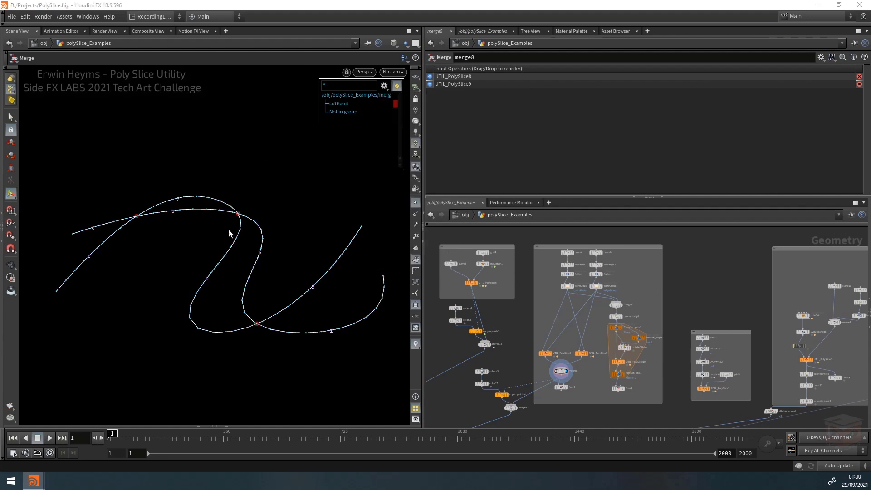
Display the foreach_end1 result and inspect the cut points on its crossing curves.
{"action": "scroll", "coordinate": [554, 370], "scroll_direction": "up", "scroll_amount": 5}
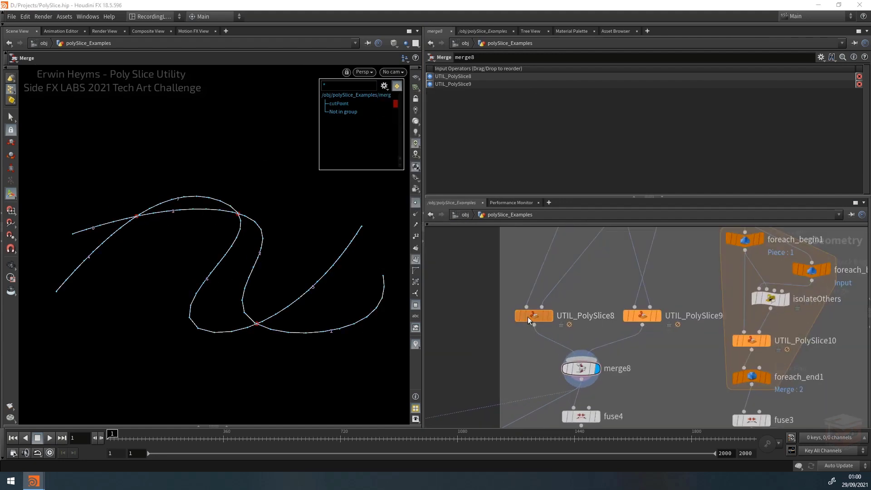
{"action": "scroll", "coordinate": [646, 336], "scroll_direction": "down", "scroll_amount": 4}
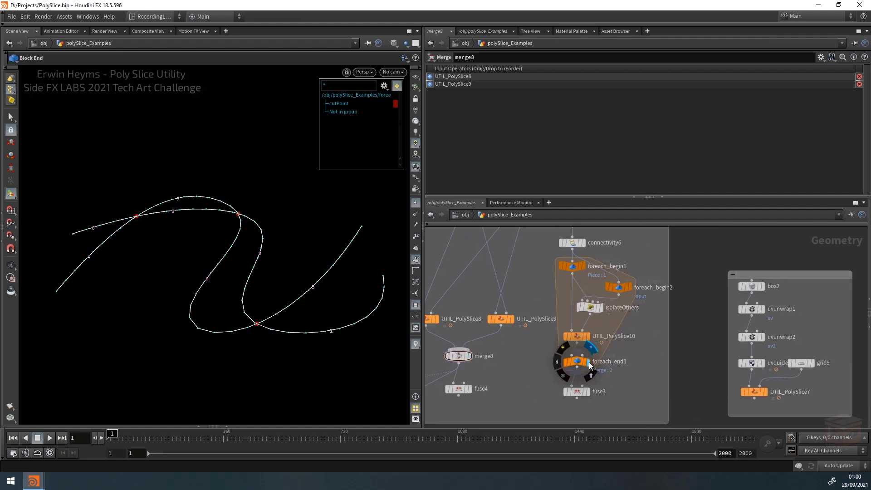
{"action": "left_click", "coordinate": [577, 362]}
{"action": "left_click_drag", "start_coordinate": [252, 260], "coordinate": [272, 281], "text": "alt"}
{"action": "right_click_drag", "start_coordinate": [282, 340], "coordinate": [446, 343], "text": "alt"}
{"action": "middle_click_drag", "start_coordinate": [358, 328], "coordinate": [288, 319], "text": "alt"}
{"action": "right_click_drag", "start_coordinate": [329, 308], "coordinate": [68, 299], "text": "alt"}
{"action": "middle_click_drag", "start_coordinate": [235, 296], "coordinate": [186, 295], "text": "alt"}
{"action": "right_click_drag", "start_coordinate": [259, 275], "coordinate": [358, 231], "text": "alt"}
List the primitive groups and the edge groups of the foreach_end1 curves in turn.
{"action": "left_click", "coordinate": [385, 86]}
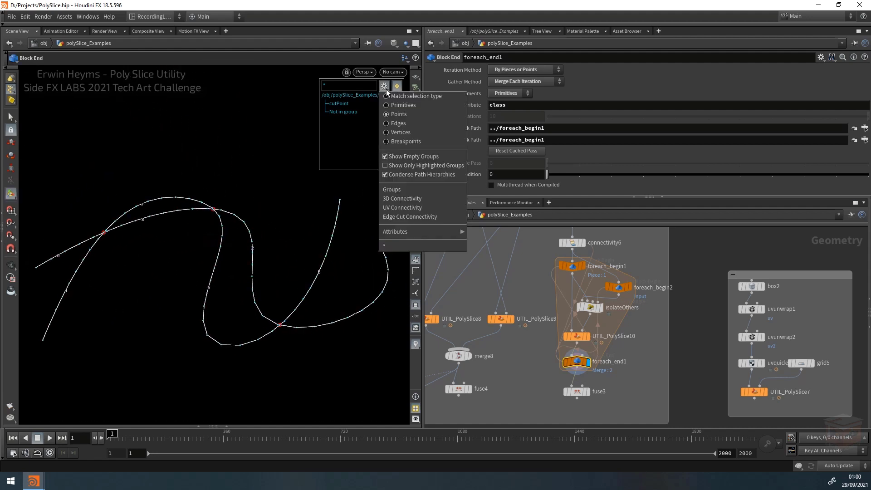
{"action": "left_click", "coordinate": [398, 106]}
{"action": "left_click", "coordinate": [384, 86]}
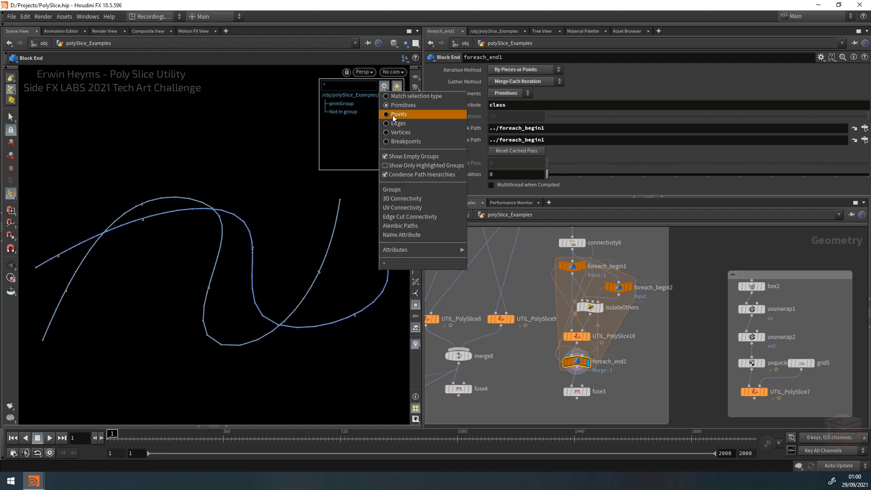
{"action": "left_click", "coordinate": [396, 119]}
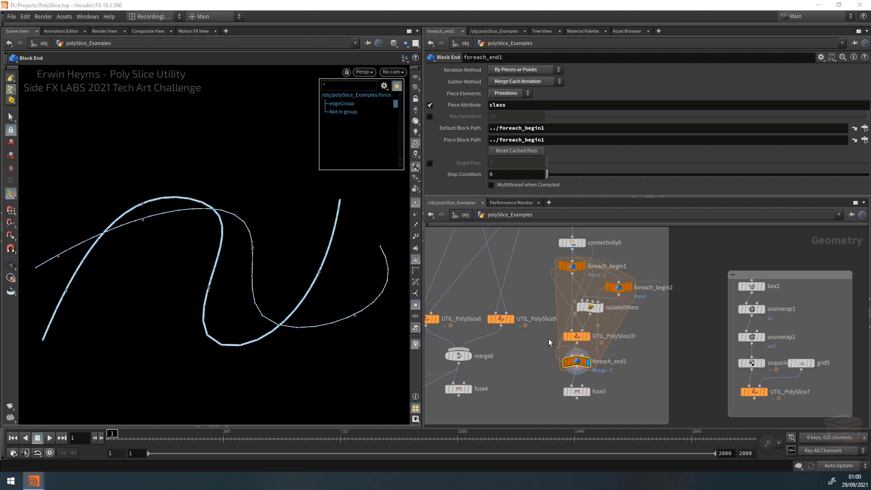
Select UTIL_PolySlice7, display its source node box2 and frame the box in the viewport.
{"action": "scroll", "coordinate": [596, 359], "scroll_direction": "down", "scroll_amount": 3}
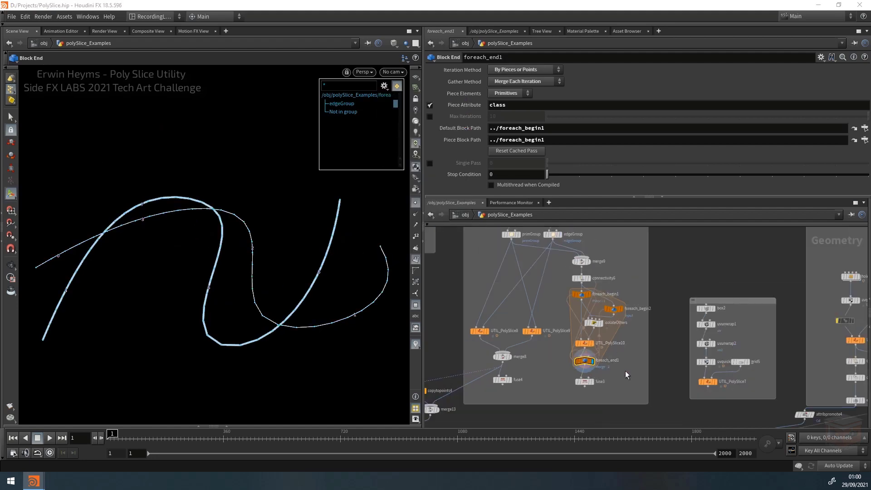
{"action": "middle_click_drag", "start_coordinate": [627, 372], "coordinate": [521, 363]}
{"action": "scroll", "coordinate": [594, 372], "scroll_direction": "down", "scroll_amount": 2}
{"action": "scroll", "coordinate": [602, 351], "scroll_direction": "up", "scroll_amount": 3}
{"action": "middle_click_drag", "start_coordinate": [634, 333], "coordinate": [610, 332]}
{"action": "scroll", "coordinate": [579, 373], "scroll_direction": "up", "scroll_amount": 1}
{"action": "left_click", "coordinate": [590, 376]}
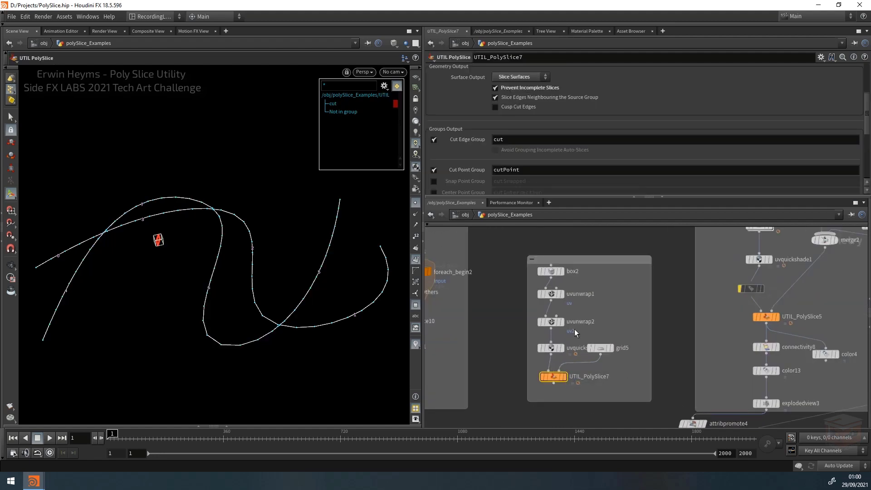
{"action": "left_click", "coordinate": [562, 271]}
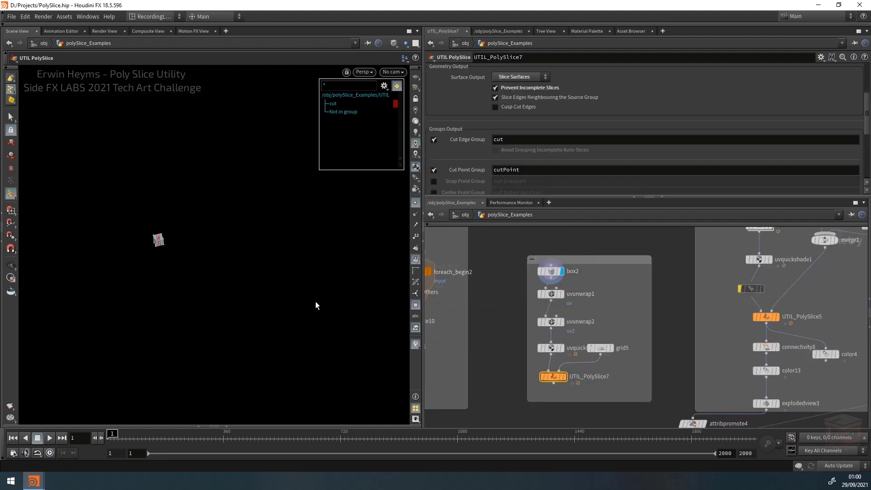
{"action": "left_click", "coordinate": [10, 265]}
{"action": "key", "text": "h"}
{"action": "right_click_drag", "start_coordinate": [193, 225], "coordinate": [137, 229]}
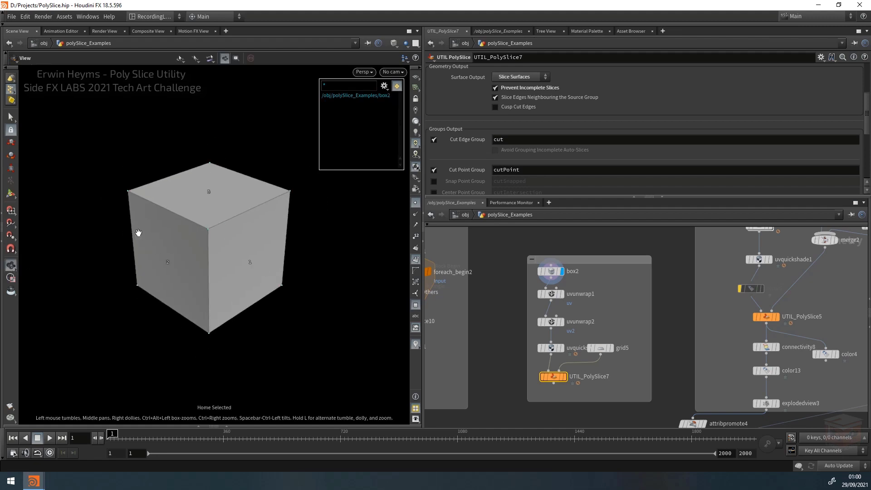
Display the UV nodes of the box chain, ending with the textured result of uvquickshade2.
{"action": "left_click", "coordinate": [563, 294]}
{"action": "left_click", "coordinate": [551, 294]}
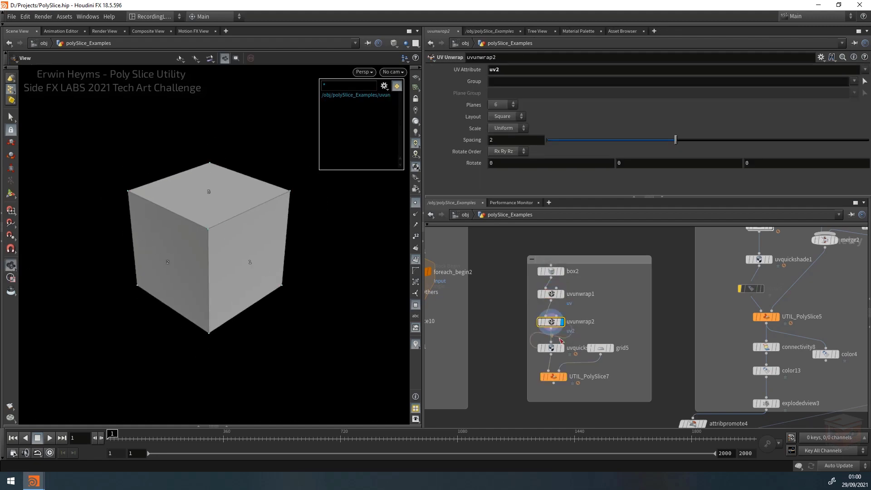
{"action": "left_click", "coordinate": [562, 348]}
{"action": "left_click", "coordinate": [551, 348]}
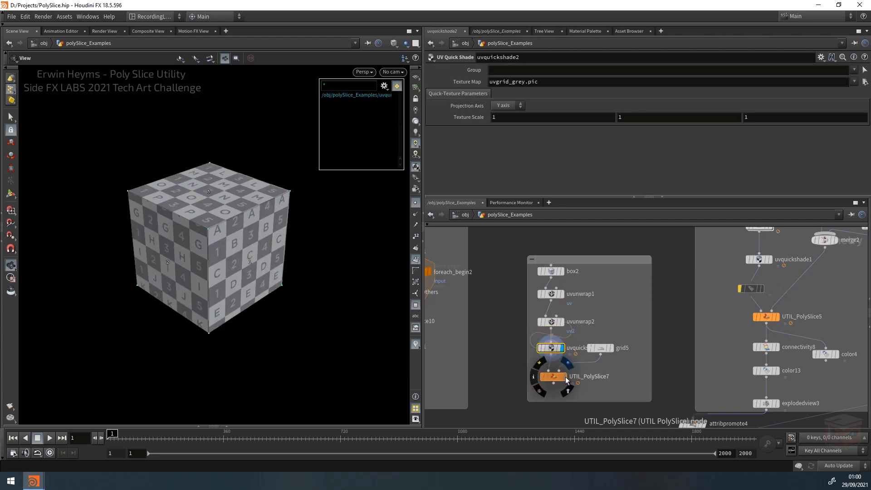
Display the UTIL_PolySlice7 result and open the Geometry Spreadsheet to examine the UV attributes on its vertices.
{"action": "left_click", "coordinate": [566, 377]}
{"action": "left_click", "coordinate": [551, 377]}
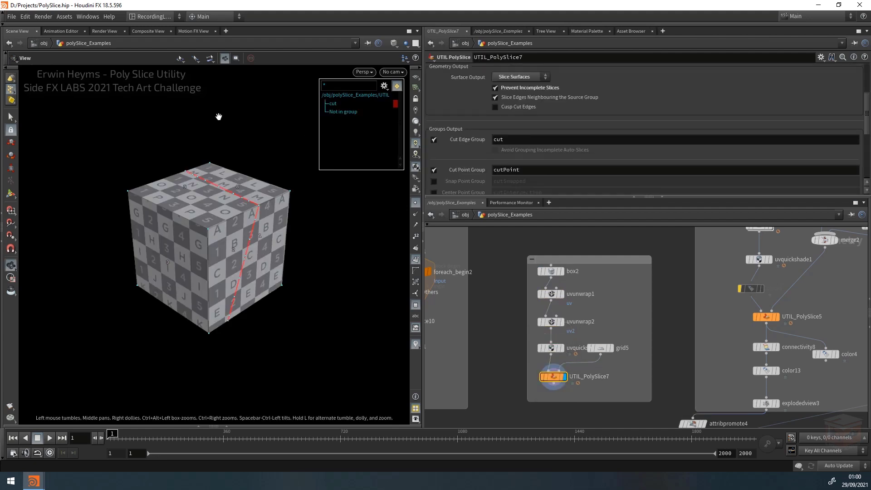
{"action": "left_click", "coordinate": [199, 427]}
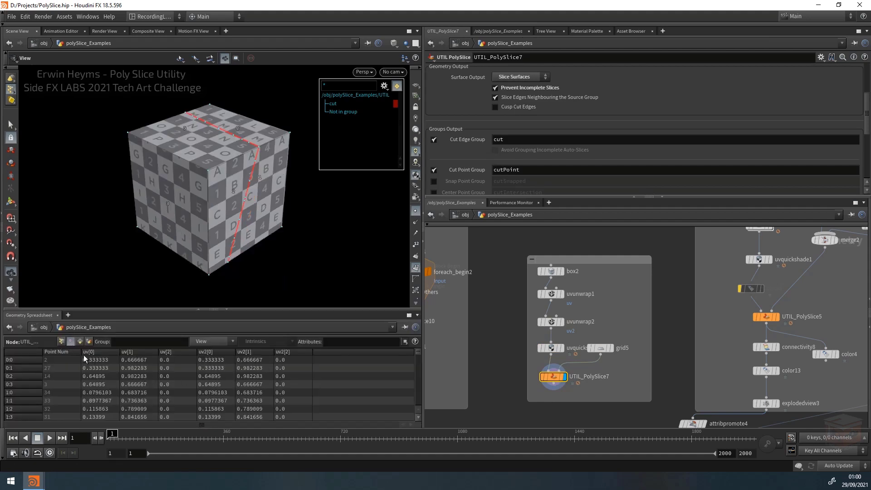
Highlight the uv and uv2 vertex values in the spreadsheet and examine the checker texture along the box's cut.
{"action": "left_click_drag", "start_coordinate": [84, 359], "coordinate": [295, 419]}
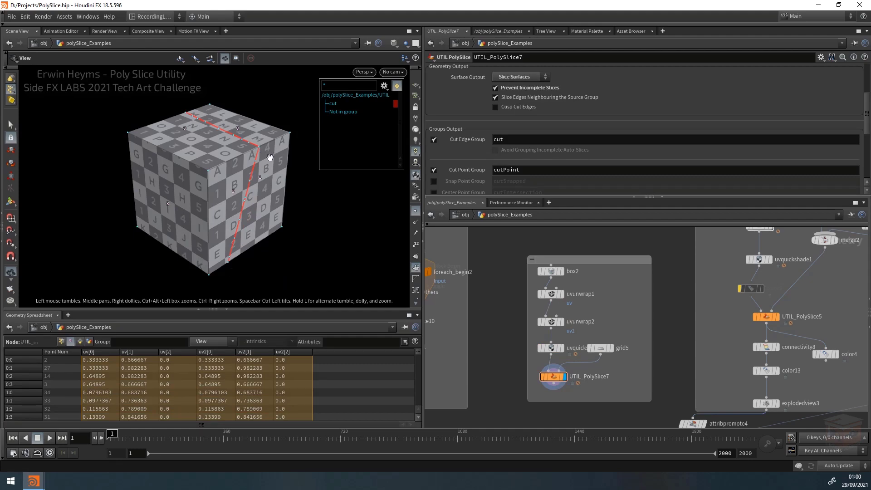
{"action": "left_click_drag", "start_coordinate": [270, 157], "coordinate": [237, 128]}
{"action": "middle_click_drag", "start_coordinate": [237, 128], "coordinate": [231, 170]}
{"action": "right_click_drag", "start_coordinate": [234, 185], "coordinate": [317, 187]}
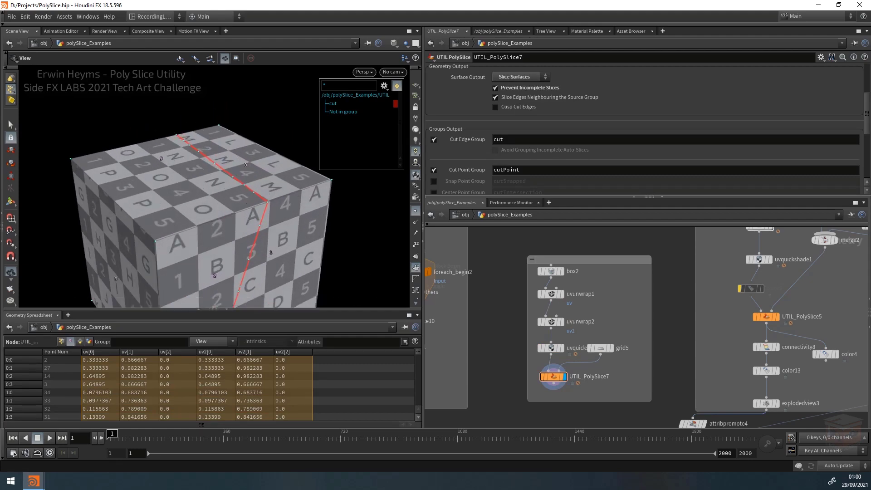
{"action": "scroll", "coordinate": [113, 181], "scroll_direction": "down", "scroll_amount": 5}
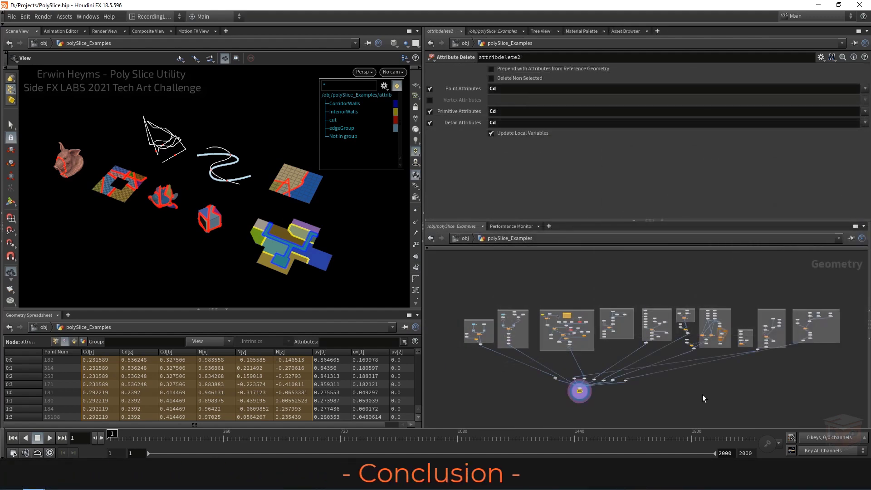
Select the UTIL_PolySlice_WithLines node in the building floor network and expand its parameters to full height.
{"action": "scroll", "coordinate": [551, 335], "scroll_direction": "up", "scroll_amount": 5}
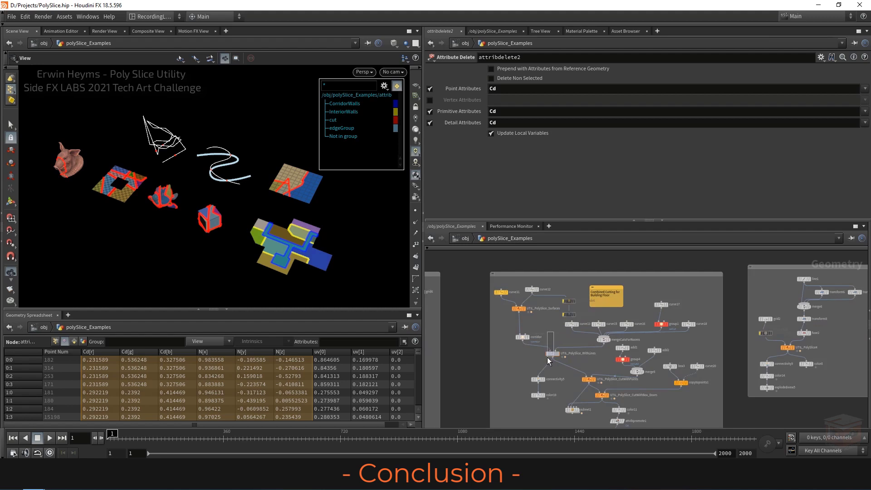
{"action": "left_click", "coordinate": [549, 357]}
{"action": "left_click", "coordinate": [653, 221]}
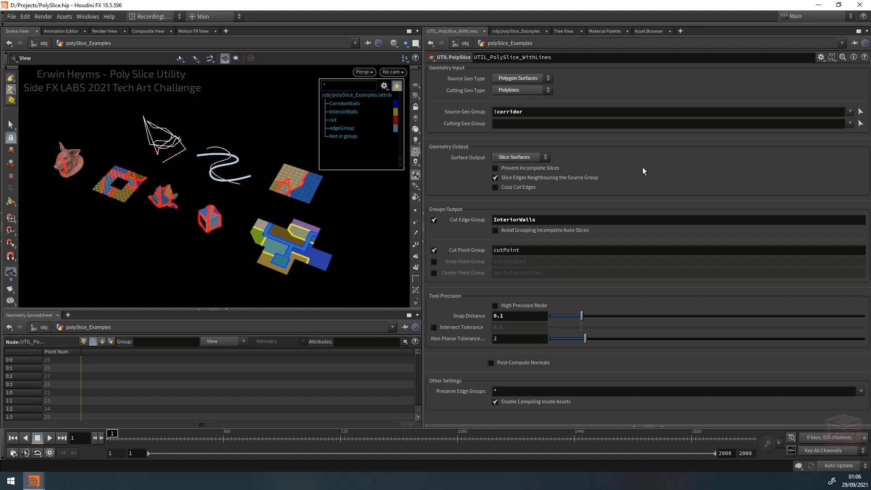
Review the available options for Source Geo Type, Cutting Geo Type and Surface Output, keeping the current choices.
{"action": "left_click", "coordinate": [537, 80]}
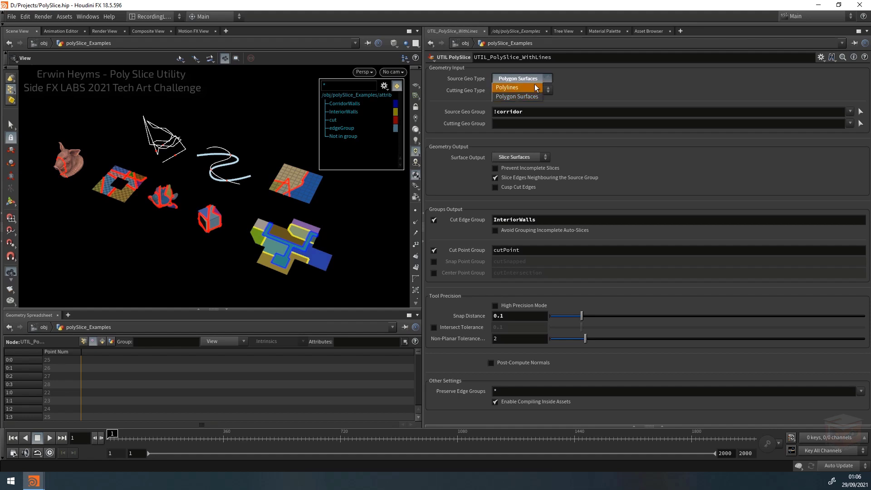
{"action": "left_click", "coordinate": [546, 83]}
{"action": "left_click", "coordinate": [539, 91]}
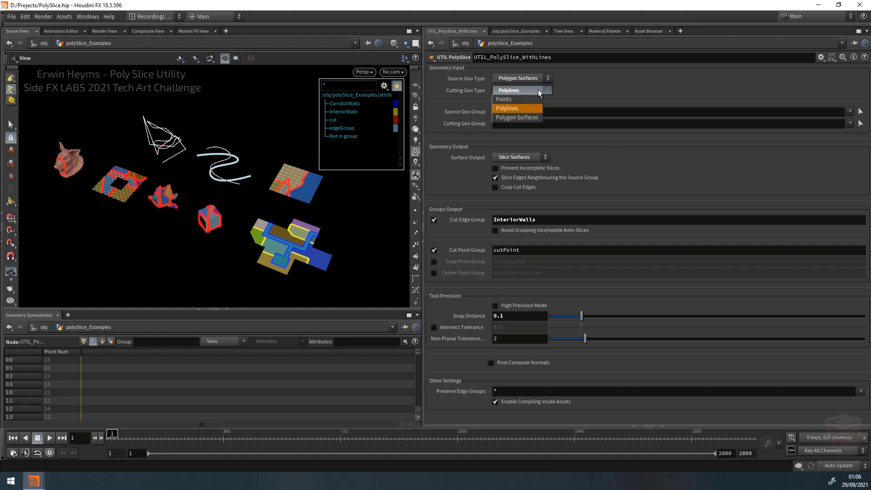
{"action": "left_click", "coordinate": [537, 92]}
{"action": "left_click", "coordinate": [540, 158]}
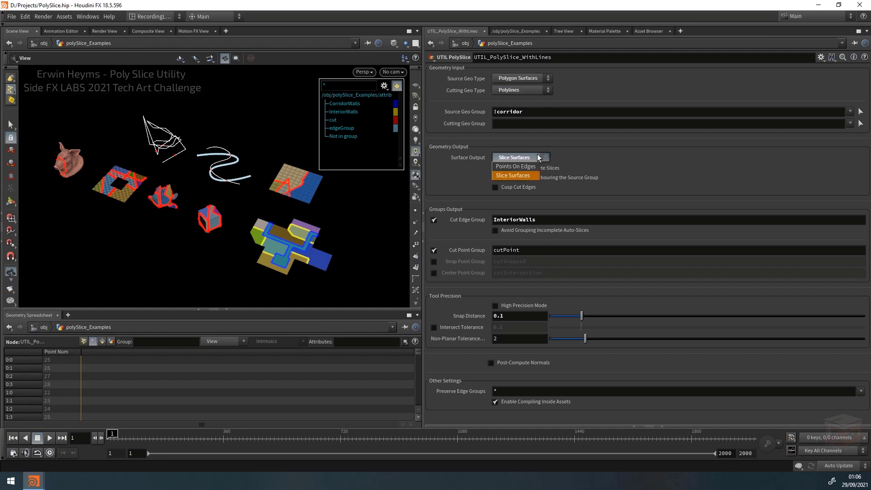
{"action": "left_click", "coordinate": [534, 159]}
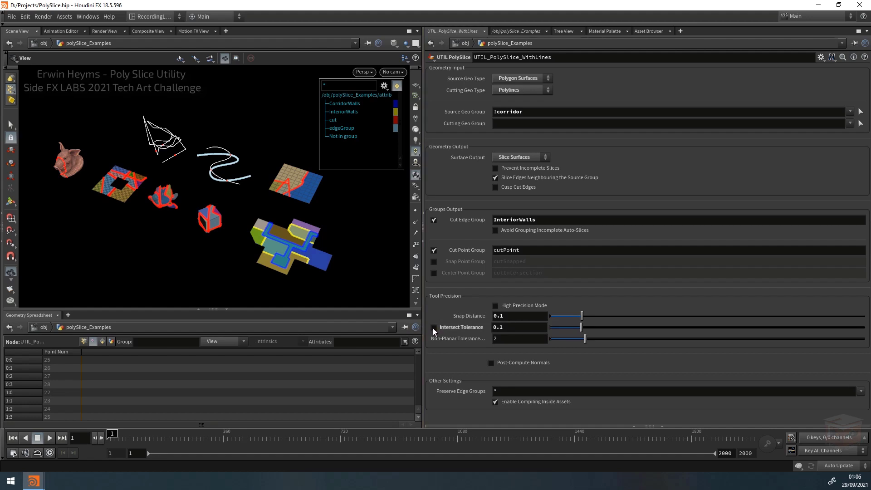
Disable Intersect Tolerance on UTIL_PolySlice_WithLines and bring the node network back beneath the parameters.
{"action": "left_click", "coordinate": [435, 327]}
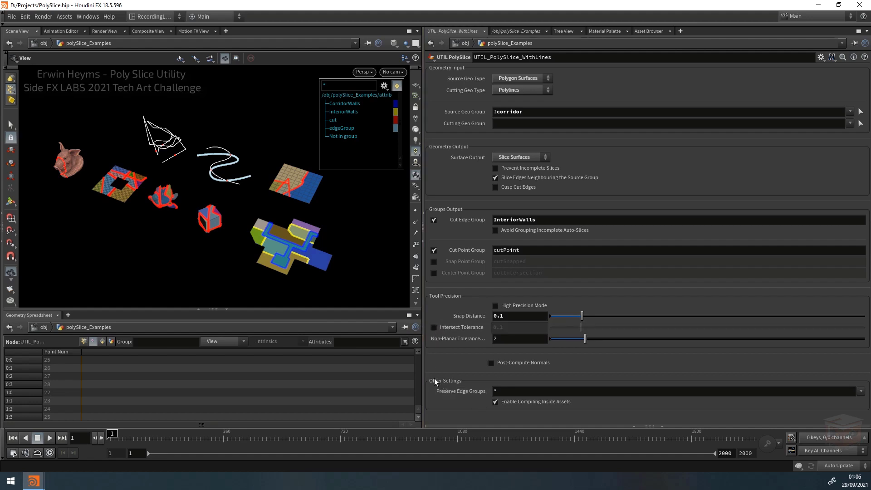
{"action": "left_click", "coordinate": [634, 425]}
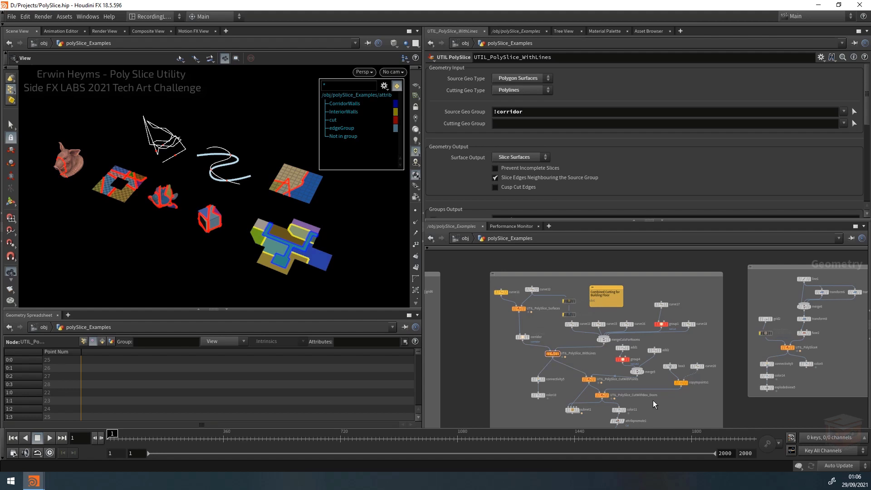
Examine the sliced building floor up close with point display on, and hide the points again for an overview of all examples.
{"action": "right_click_drag", "start_coordinate": [279, 245], "coordinate": [349, 253]}
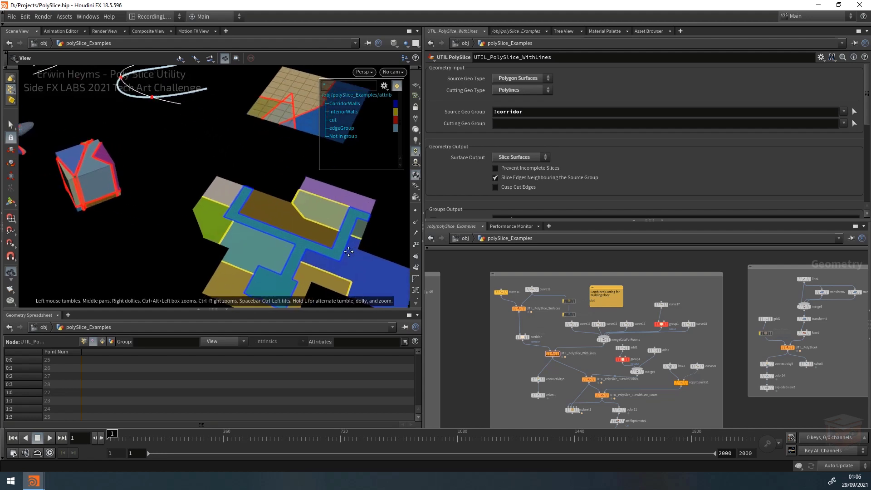
{"action": "middle_click_drag", "start_coordinate": [350, 253], "coordinate": [336, 208]}
{"action": "left_click", "coordinate": [416, 210]}
{"action": "scroll", "coordinate": [336, 208], "scroll_direction": "down", "scroll_amount": 4}
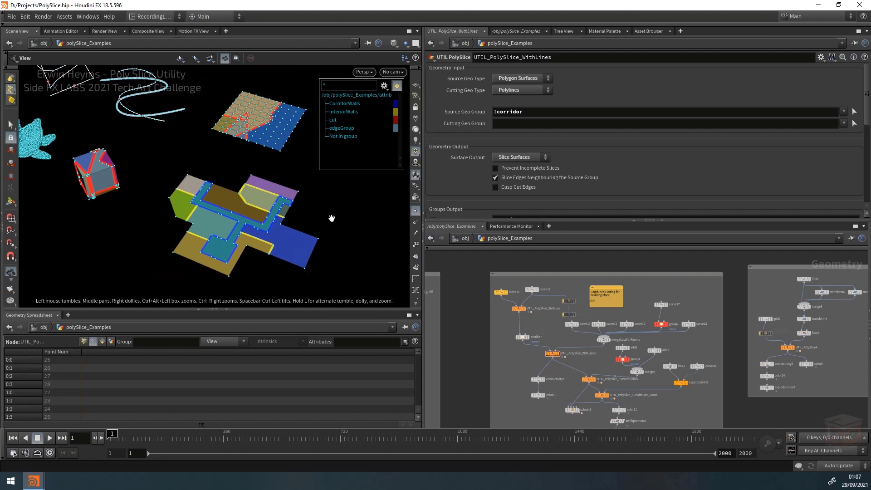
{"action": "scroll", "coordinate": [342, 221], "scroll_direction": "down", "scroll_amount": 3}
{"action": "left_click", "coordinate": [415, 210]}
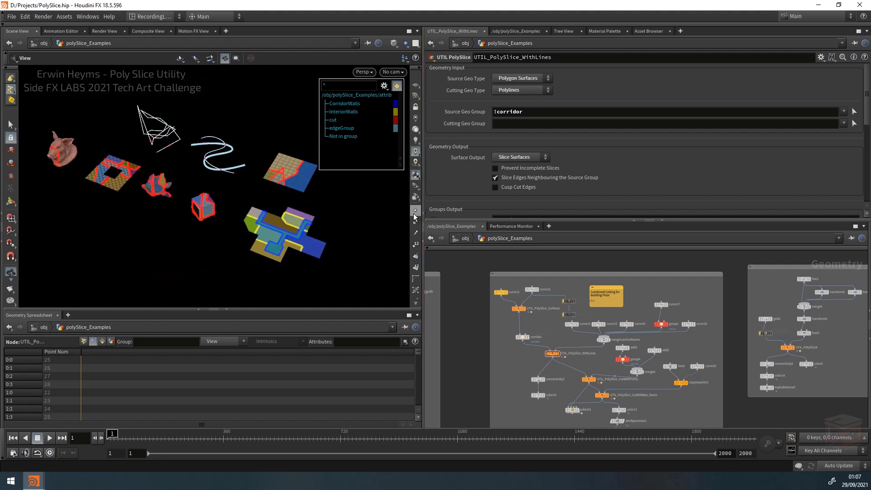
{"action": "mouse_move", "coordinate": [343, 235]}
{"action": "left_mouse_down"}
{"action": "mouse_move", "coordinate": [348, 226]}
{"action": "mouse_move", "coordinate": [344, 237]}
{"action": "left_mouse_up"}
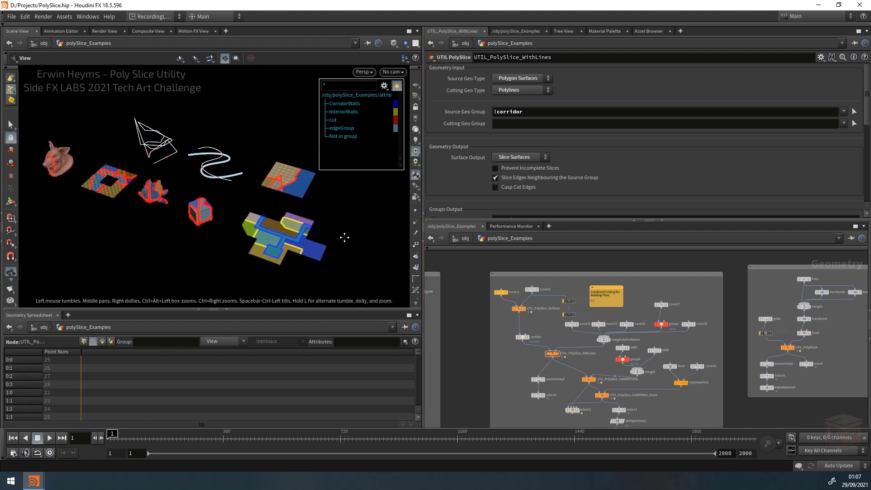